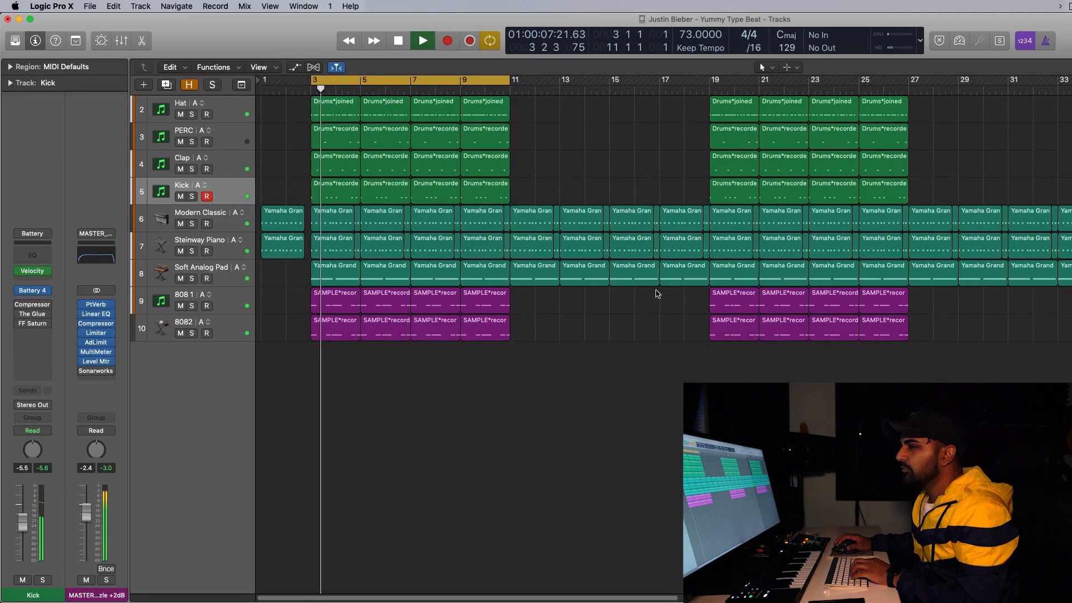
Stop playback and select each instrument track in turn, from Modern Classic to 808 1, to inspect its channel strip plug-ins.
{"action": "key", "text": "super+Right"}
{"action": "key", "text": "super+Right"}
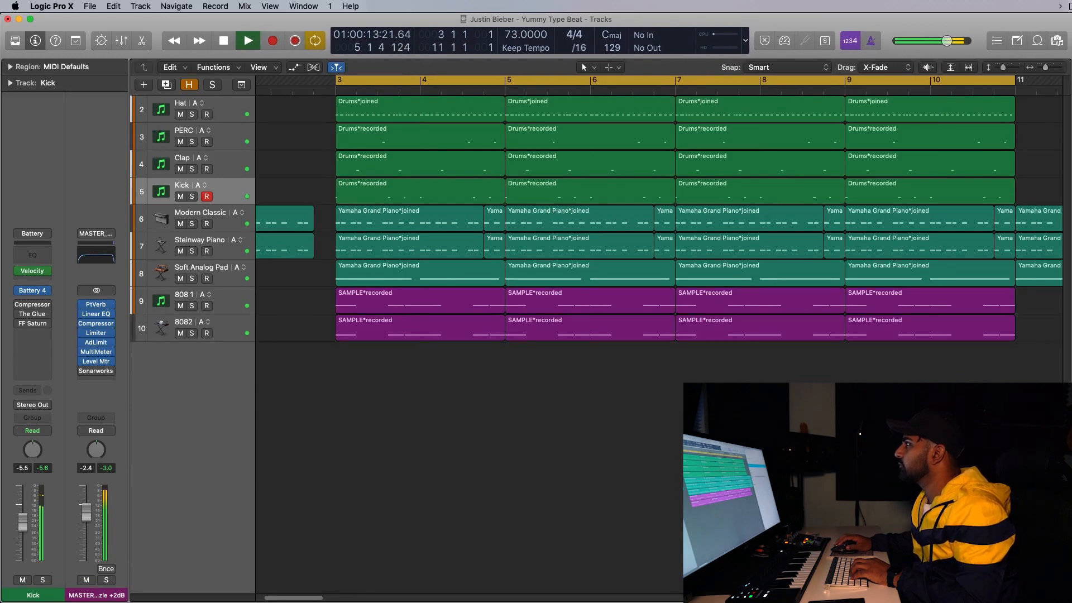
{"action": "scroll", "coordinate": [713, 218], "scroll_direction": "left", "scroll_amount": 3}
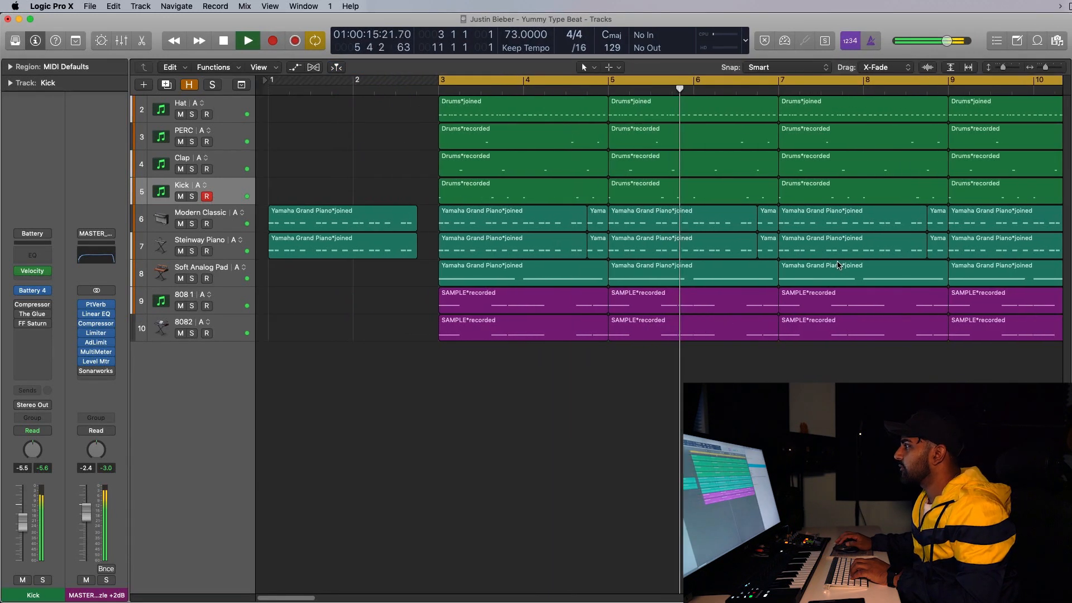
{"action": "key", "text": "space"}
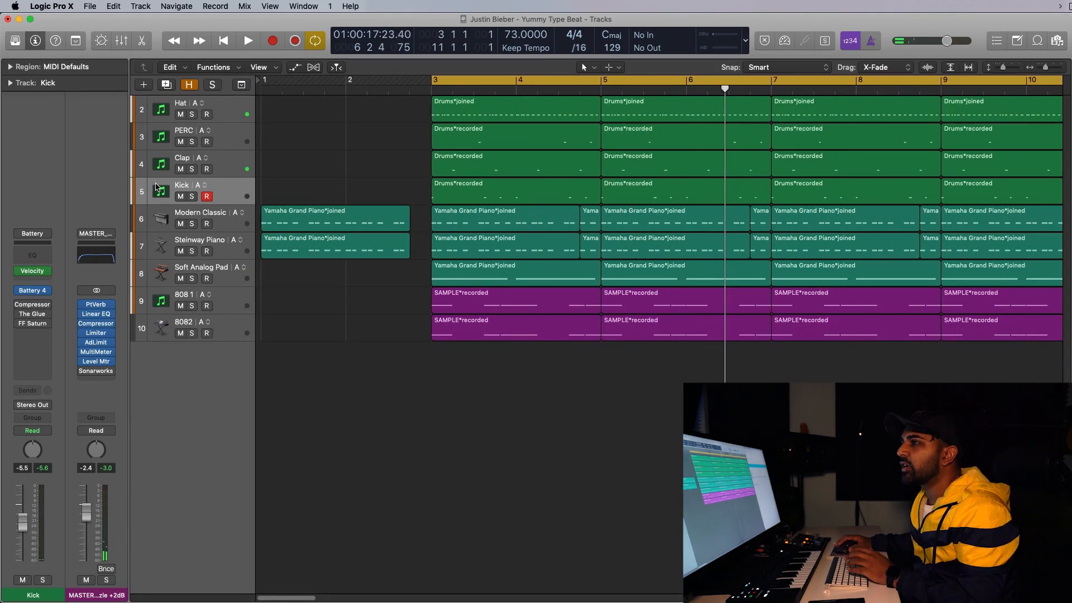
{"action": "left_click", "coordinate": [163, 219]}
{"action": "left_click", "coordinate": [161, 244]}
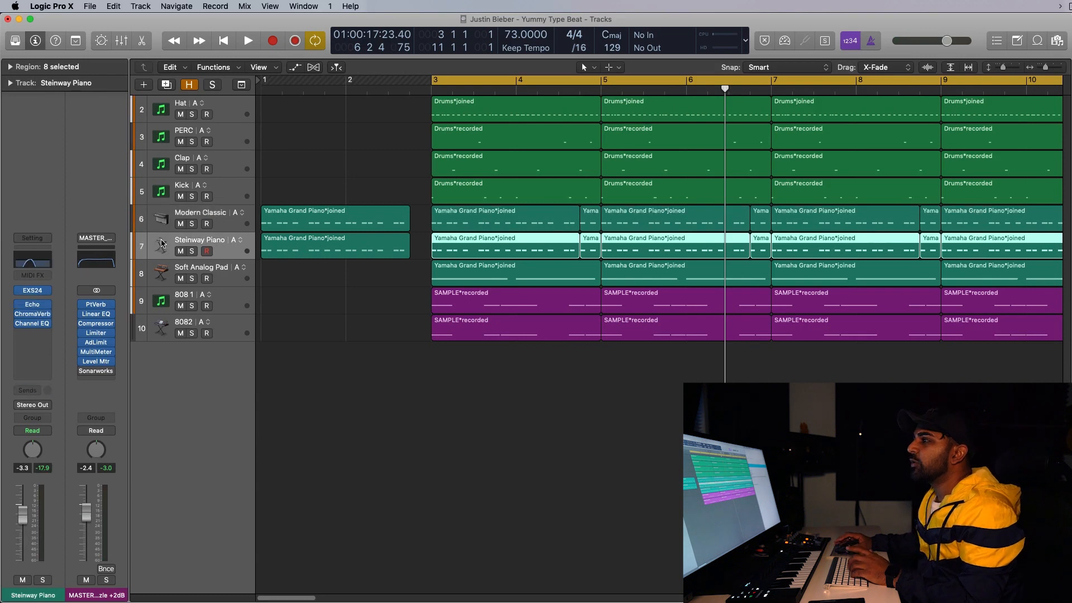
{"action": "left_click", "coordinate": [161, 228]}
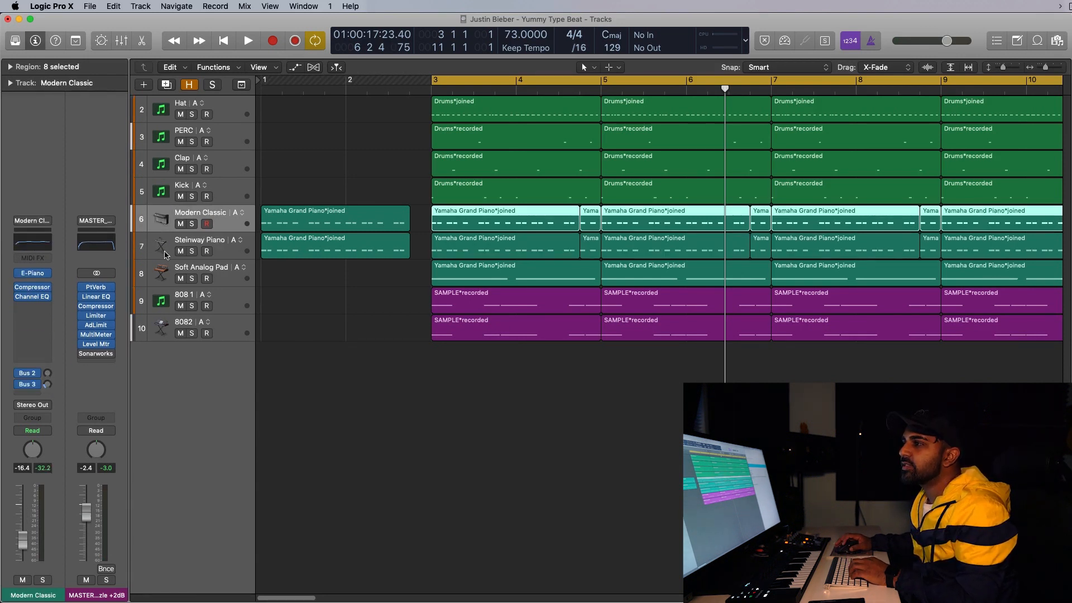
{"action": "left_click", "coordinate": [164, 253]}
{"action": "left_click", "coordinate": [163, 275]}
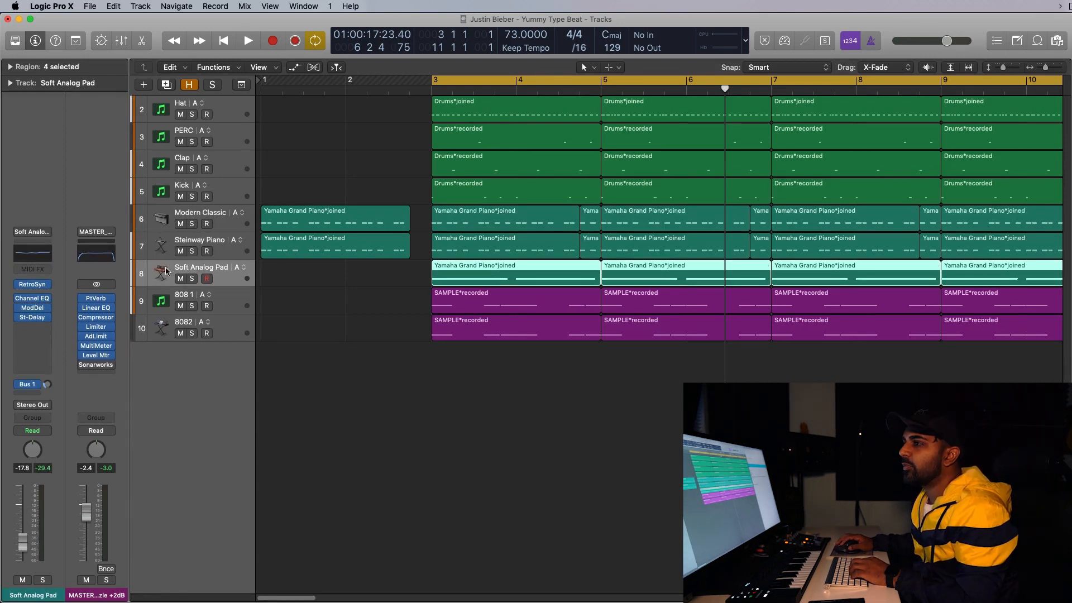
{"action": "left_click", "coordinate": [158, 303]}
{"action": "left_click", "coordinate": [153, 327]}
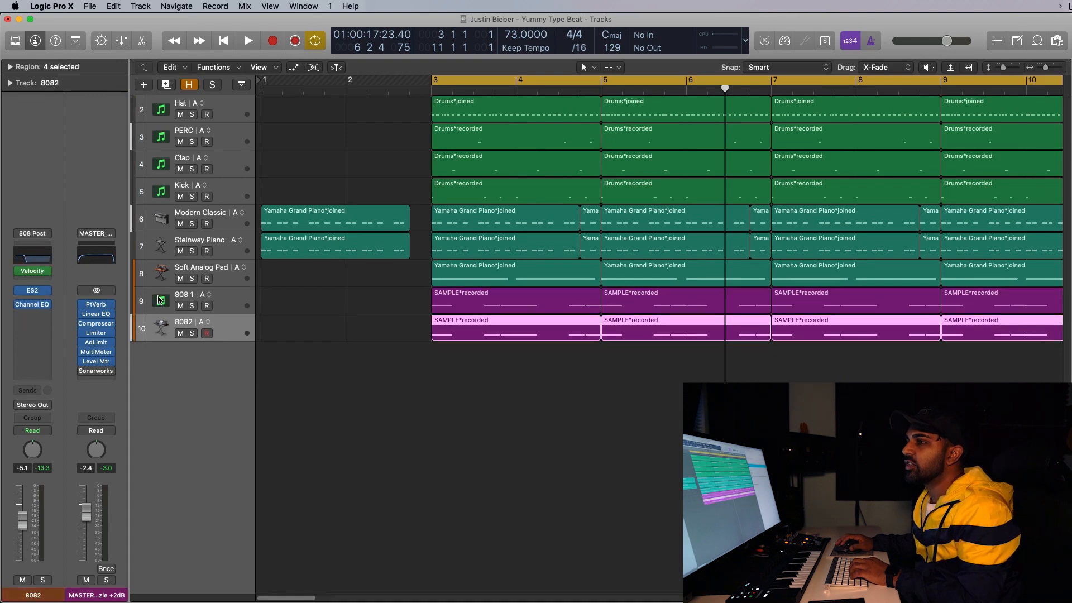
{"action": "left_click", "coordinate": [160, 301]}
{"action": "left_click", "coordinate": [159, 324]}
{"action": "left_click", "coordinate": [160, 308]}
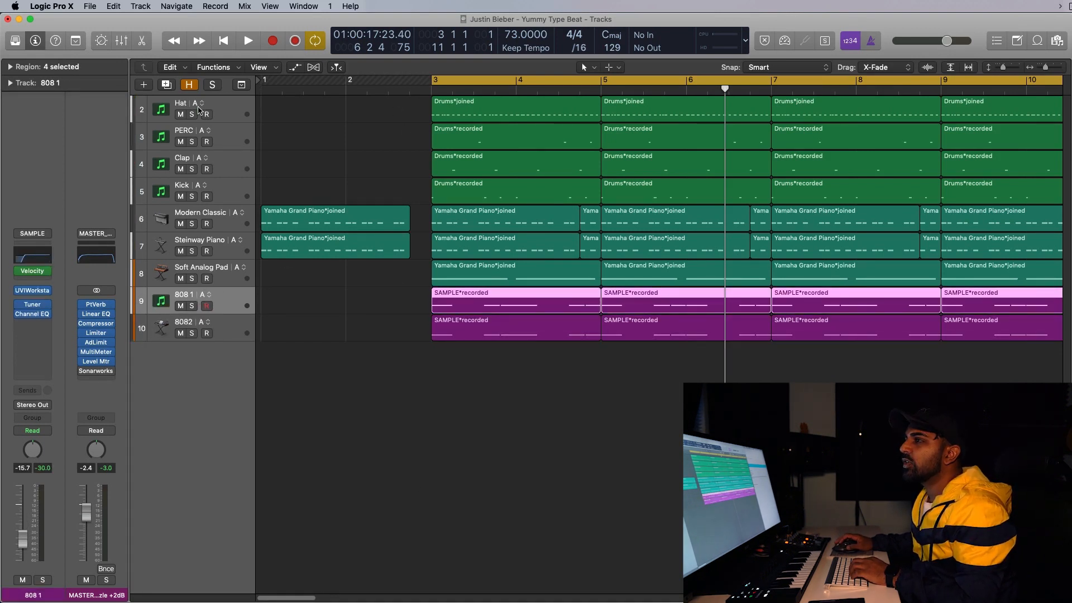
Solo the Hat track, open its first drum region in the Piano Roll, and play it back.
{"action": "left_click", "coordinate": [192, 114]}
{"action": "left_click", "coordinate": [346, 143]}
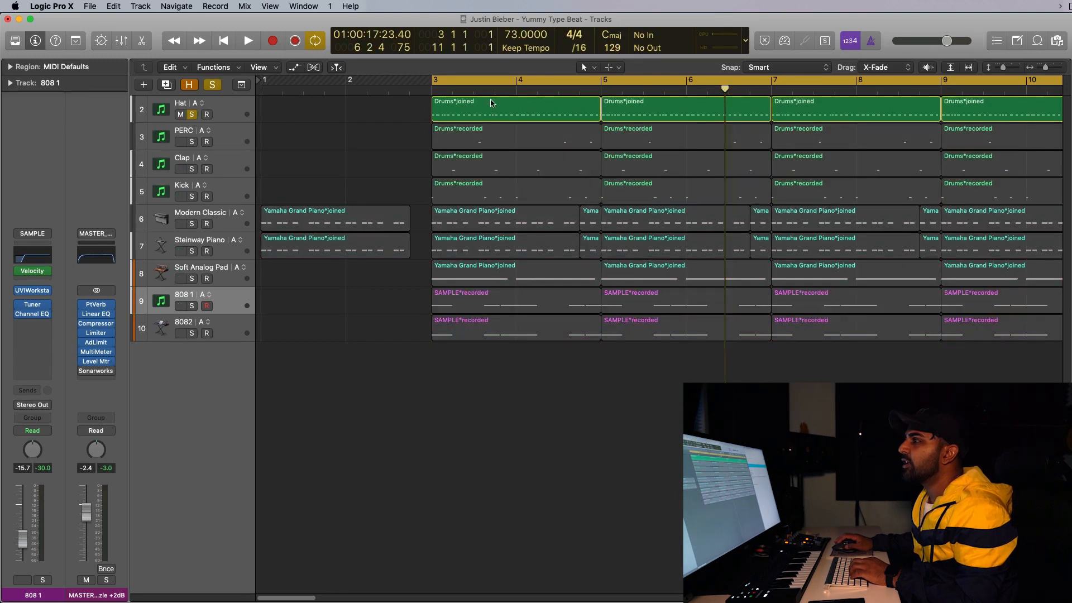
{"action": "double_click", "coordinate": [491, 106]}
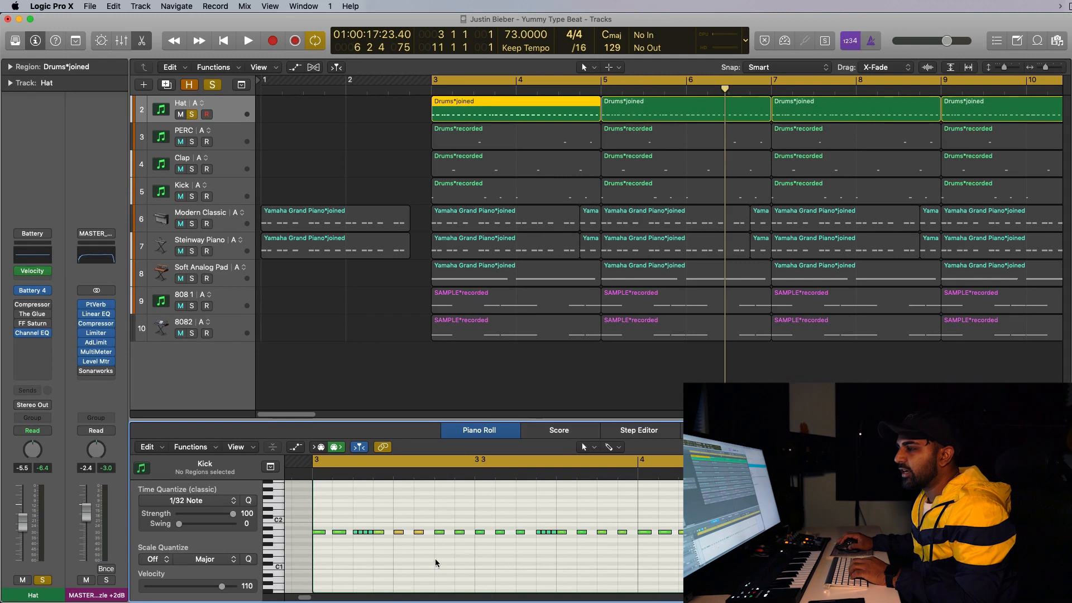
{"action": "key", "text": "space"}
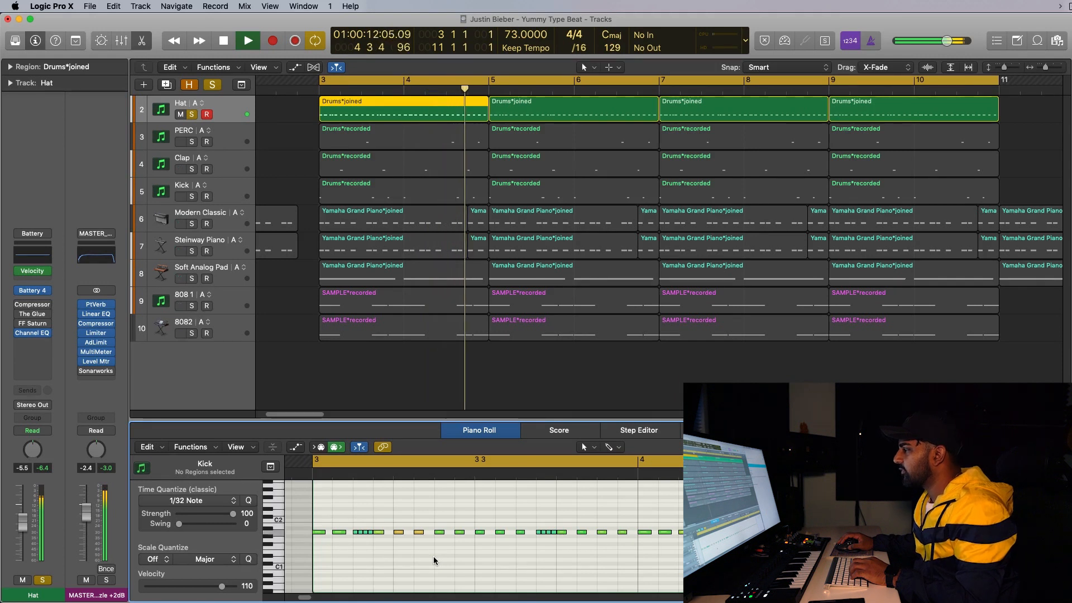
{"action": "key", "text": "space"}
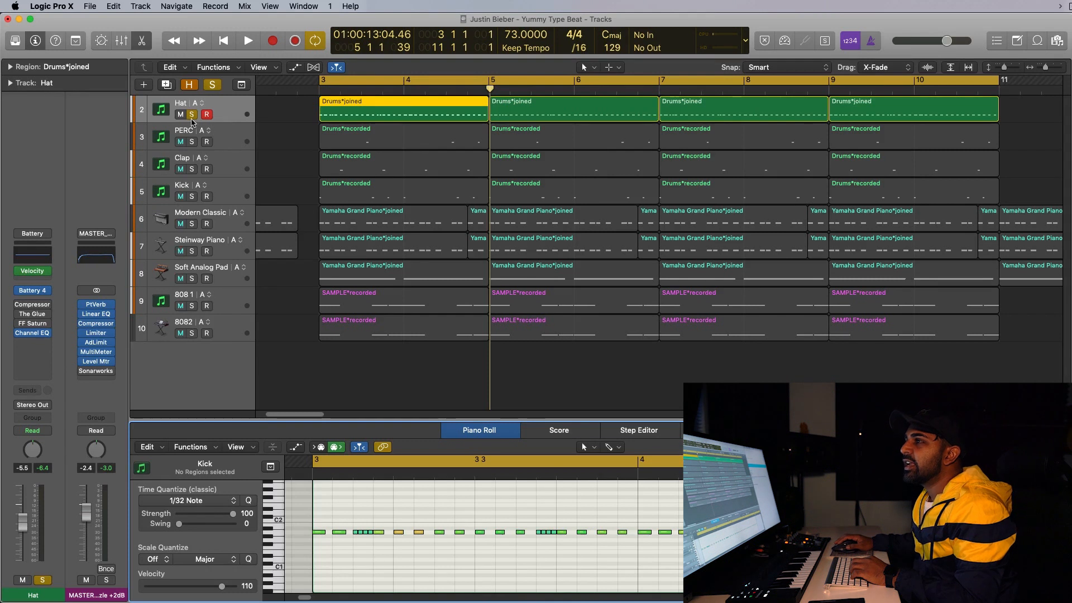
Solo the PERC, Clap and Kick tracks too, play the drums, and view the Kick and Clap regions' notes.
{"action": "left_click_drag", "start_coordinate": [191, 142], "coordinate": [196, 185]}
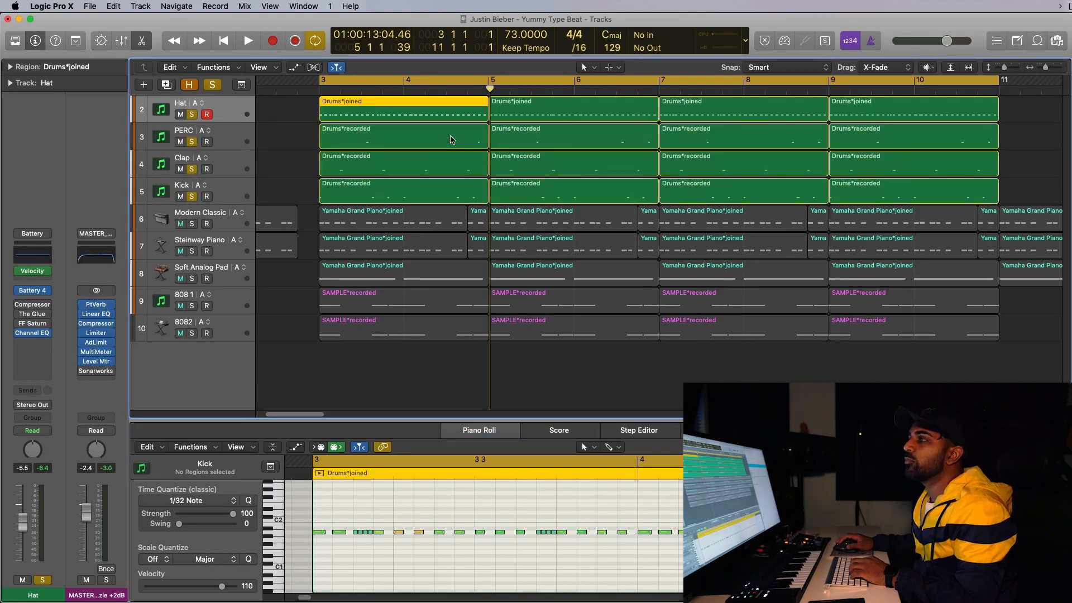
{"action": "key", "text": "space"}
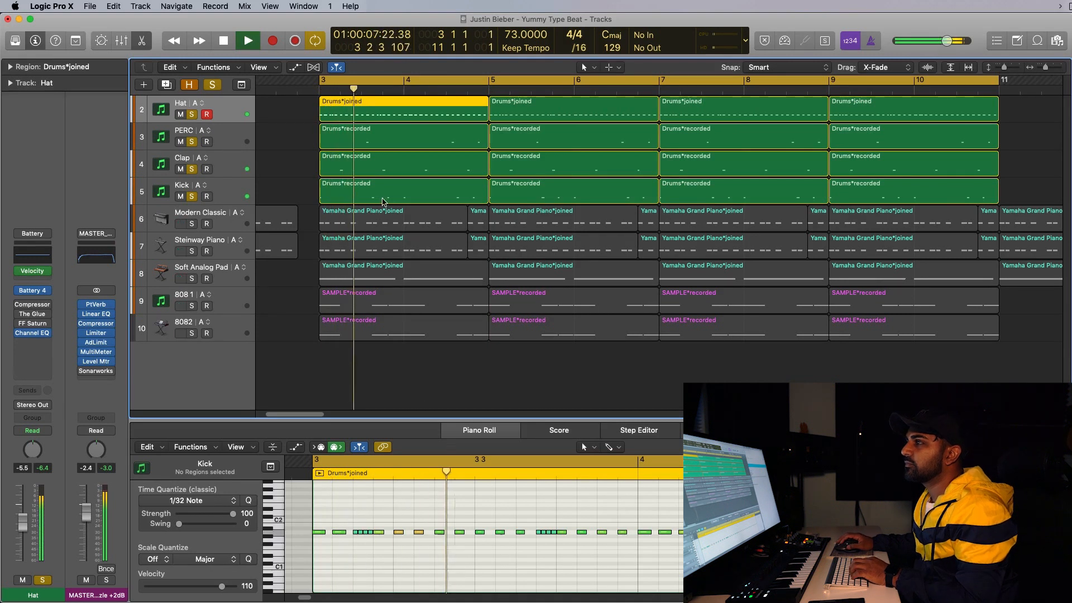
{"action": "left_click", "coordinate": [311, 190]}
{"action": "left_click", "coordinate": [359, 191]}
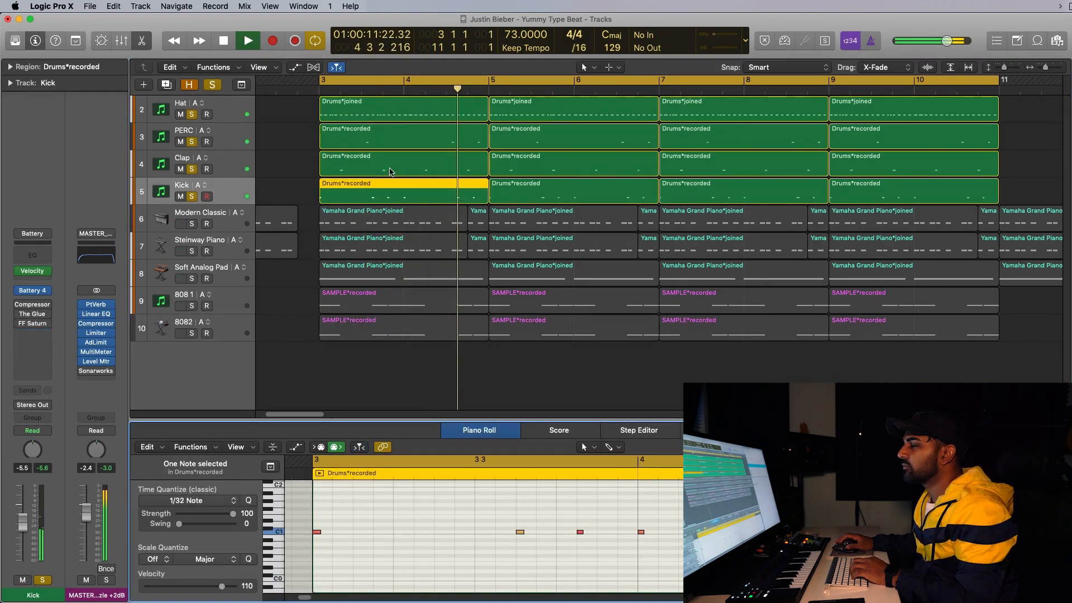
{"action": "left_click", "coordinate": [389, 170]}
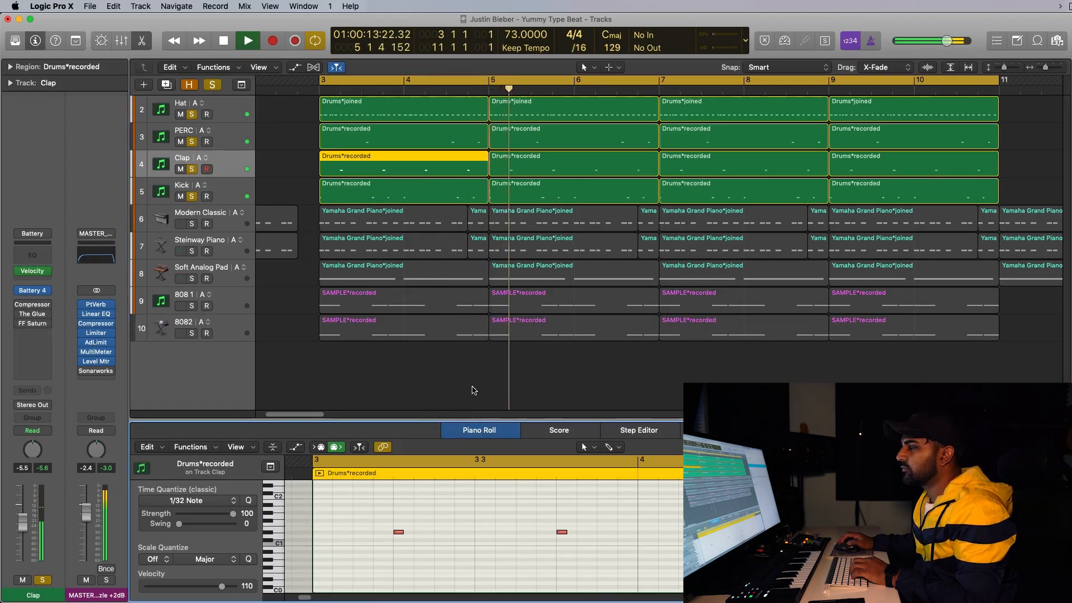
Set the cycle range to bars 3 through 7 and audition the drums while viewing the PERC region.
{"action": "scroll", "coordinate": [470, 391], "scroll_direction": "right", "scroll_amount": 1}
{"action": "left_click_drag", "start_coordinate": [332, 76], "coordinate": [656, 78]}
{"action": "key", "text": "space"}
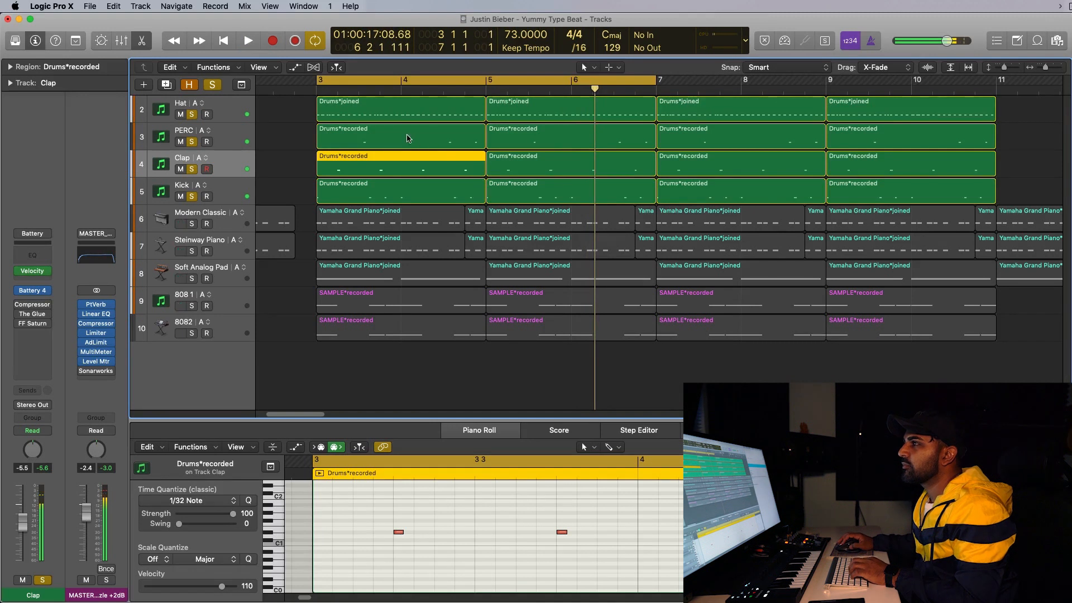
{"action": "left_click", "coordinate": [408, 139]}
{"action": "key", "text": "space"}
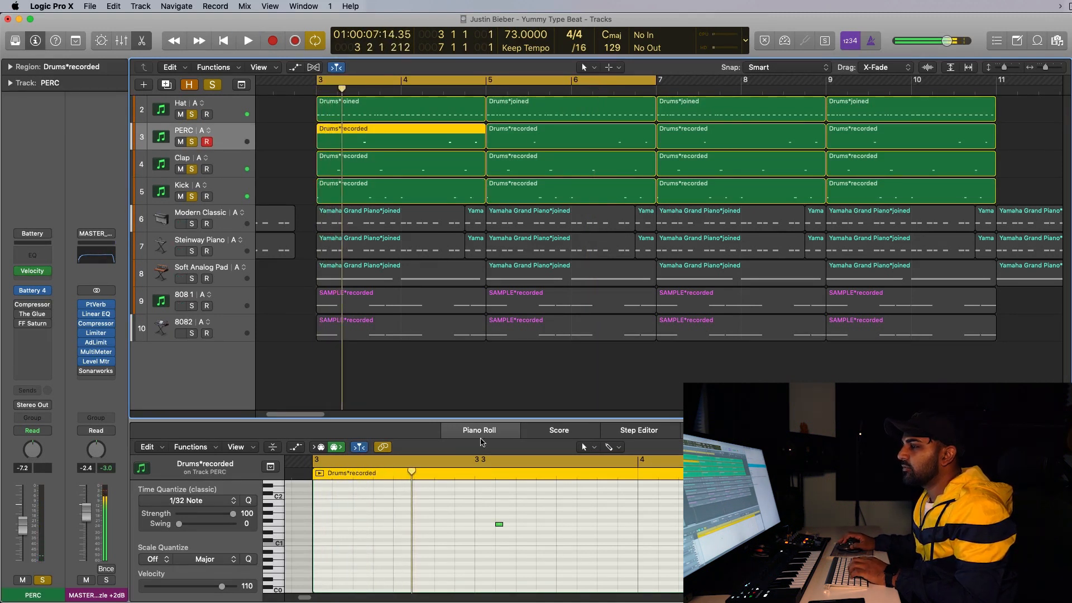
{"action": "key", "text": "space"}
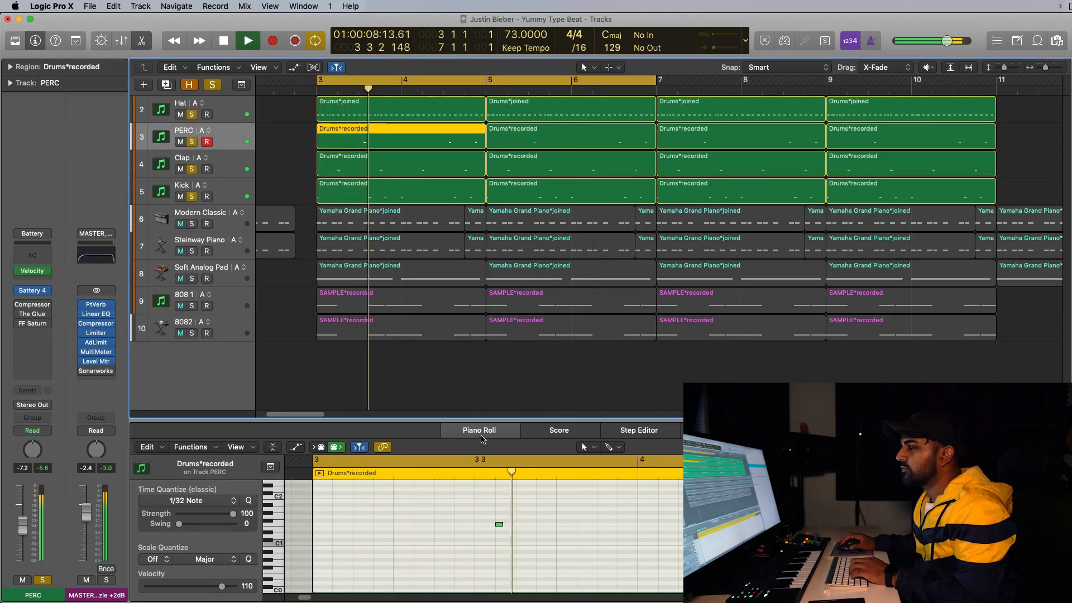
{"action": "key", "text": "space"}
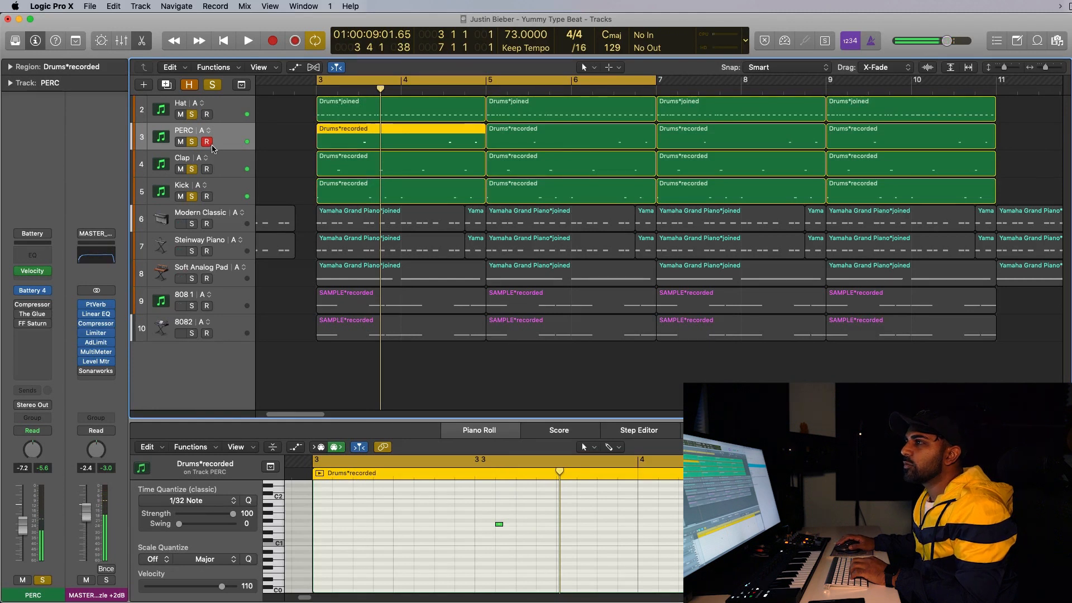
Clear all solos, select the Modern Classic track, and set the cycle range to bars 1 through 3.
{"action": "left_click", "coordinate": [213, 86]}
{"action": "left_click", "coordinate": [210, 211]}
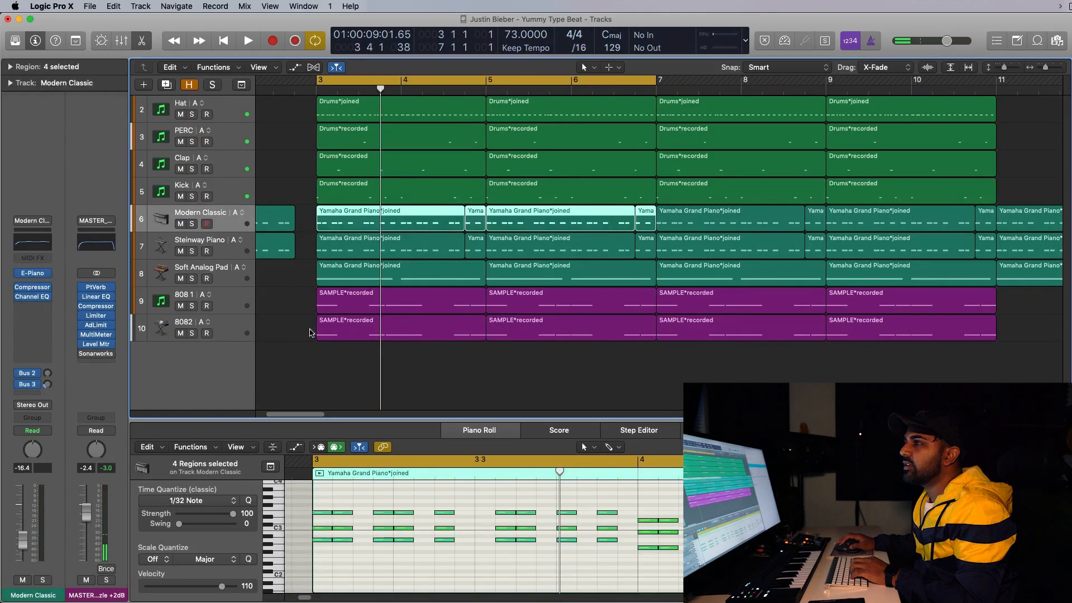
{"action": "scroll", "coordinate": [368, 267], "scroll_direction": "left", "scroll_amount": 5}
{"action": "left_click_drag", "start_coordinate": [266, 81], "coordinate": [430, 80]}
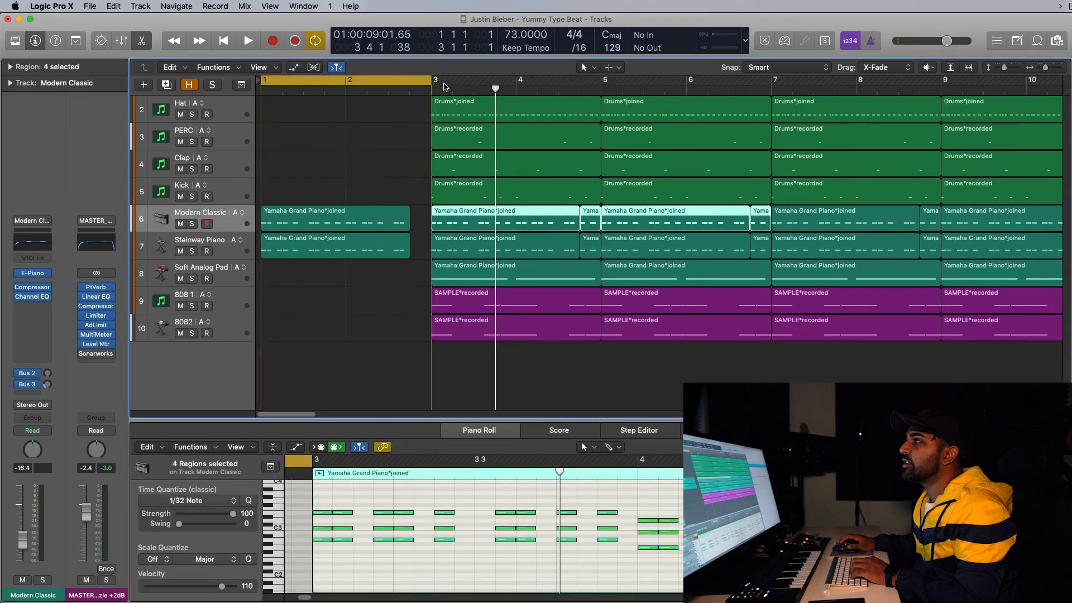
Solo the Steinway Piano track with its intro region selected and inspect its EXS24 instrument.
{"action": "left_click", "coordinate": [315, 255]}
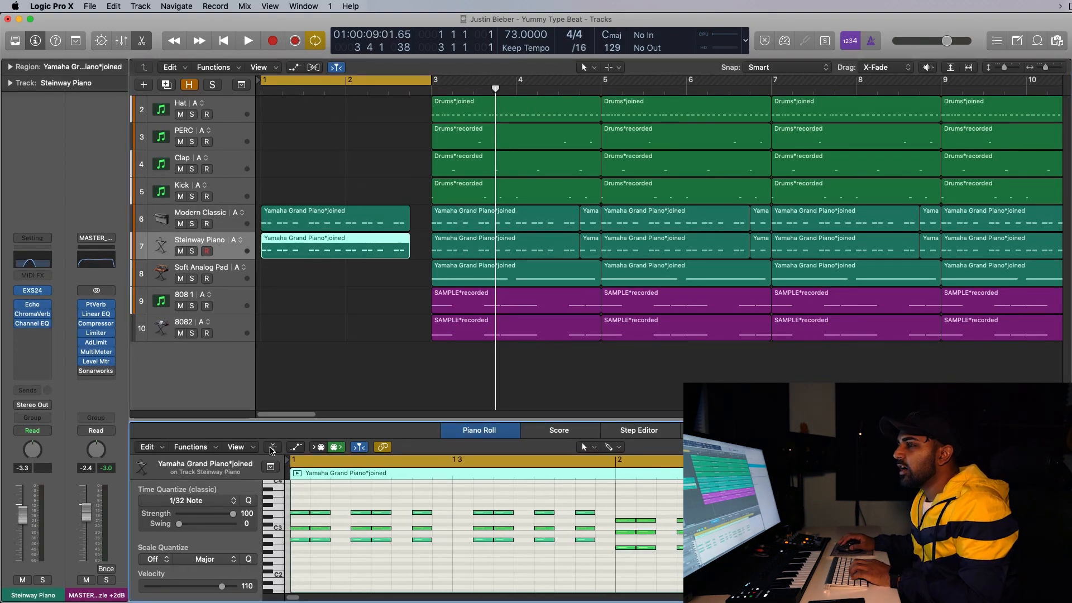
{"action": "left_click", "coordinate": [192, 251]}
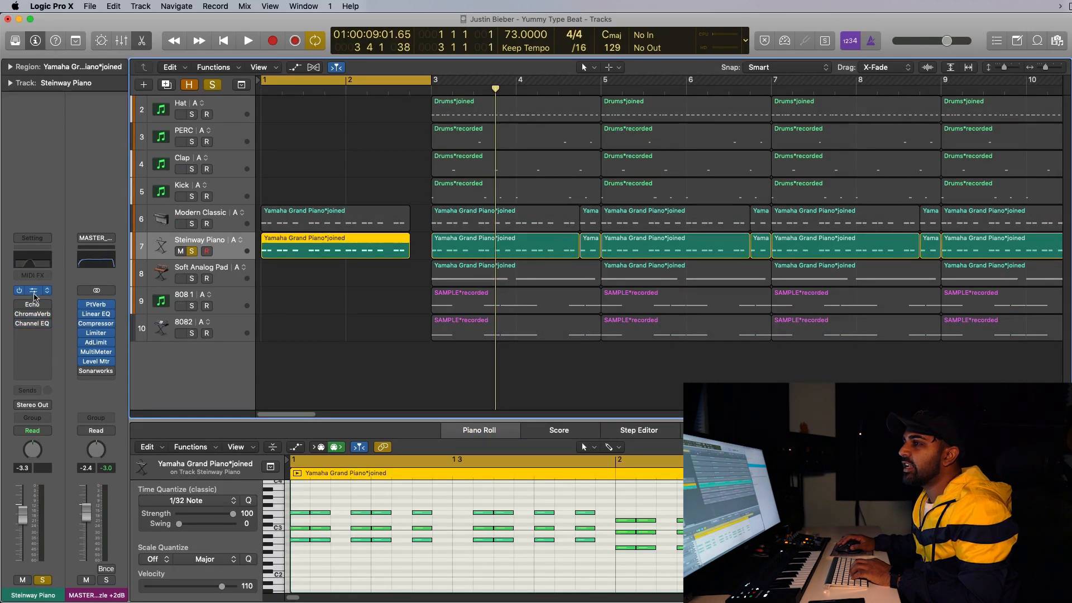
{"action": "double_click", "coordinate": [32, 293]}
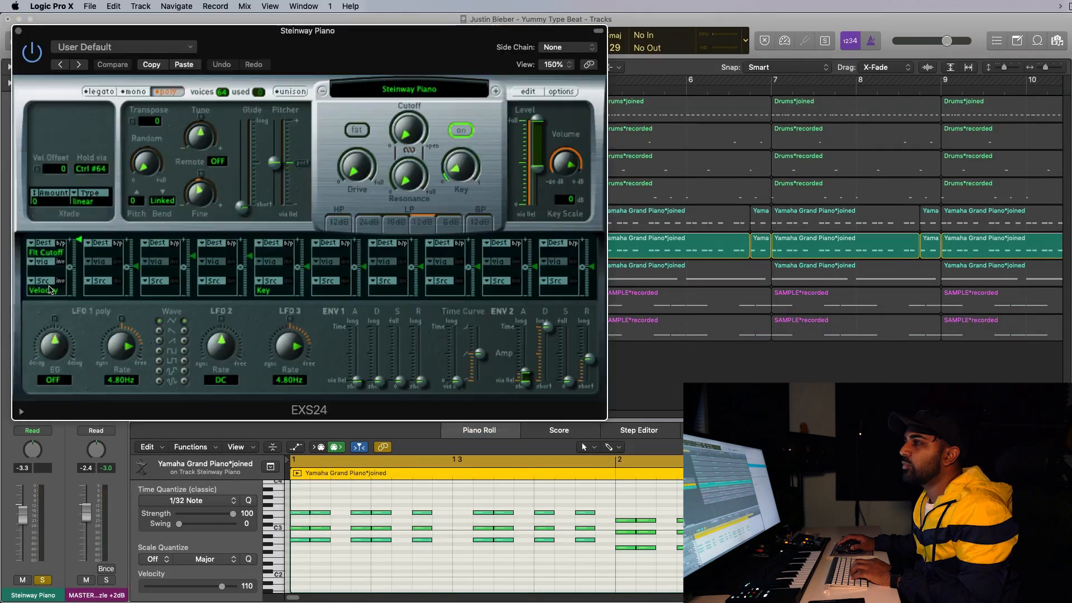
{"action": "left_click", "coordinate": [18, 32]}
{"action": "left_click", "coordinate": [18, 32]}
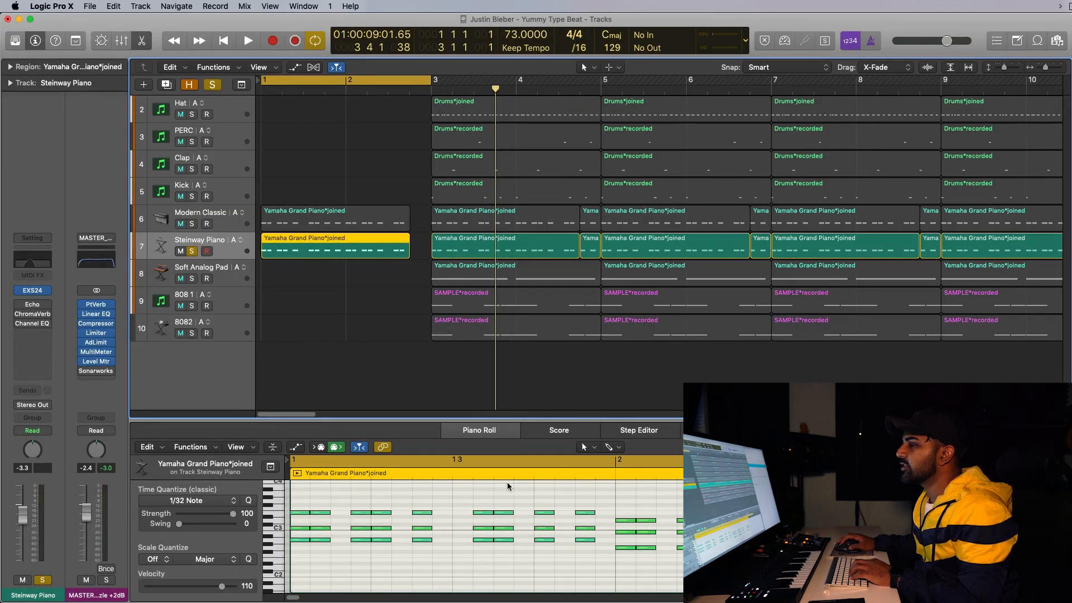
Play back the soloed piano intro.
{"action": "key", "text": "space"}
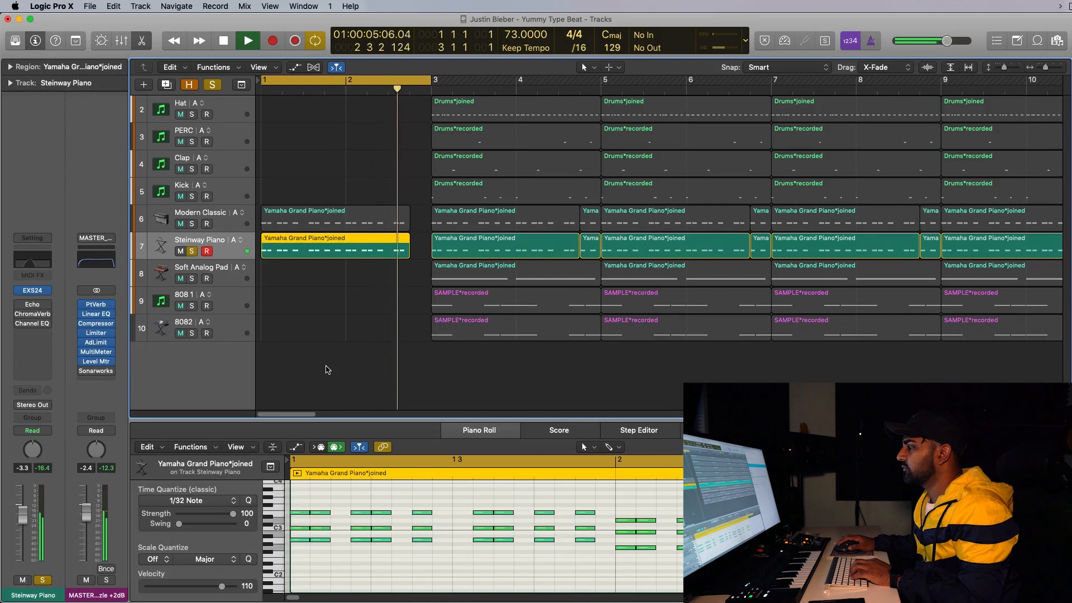
{"action": "key", "text": "space"}
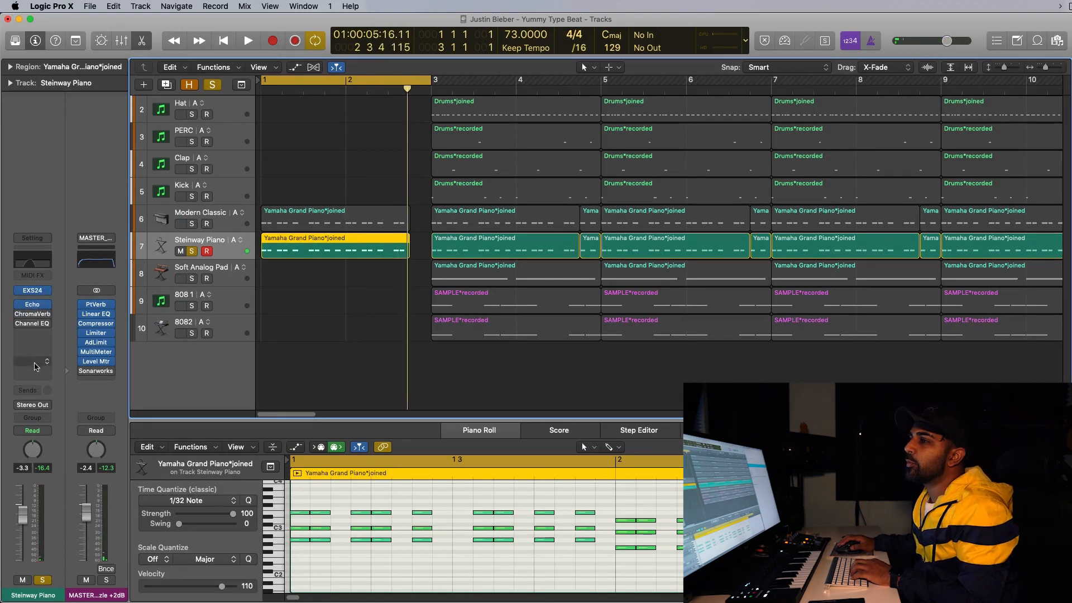
{"action": "mouse_move", "coordinate": [41, 322]}
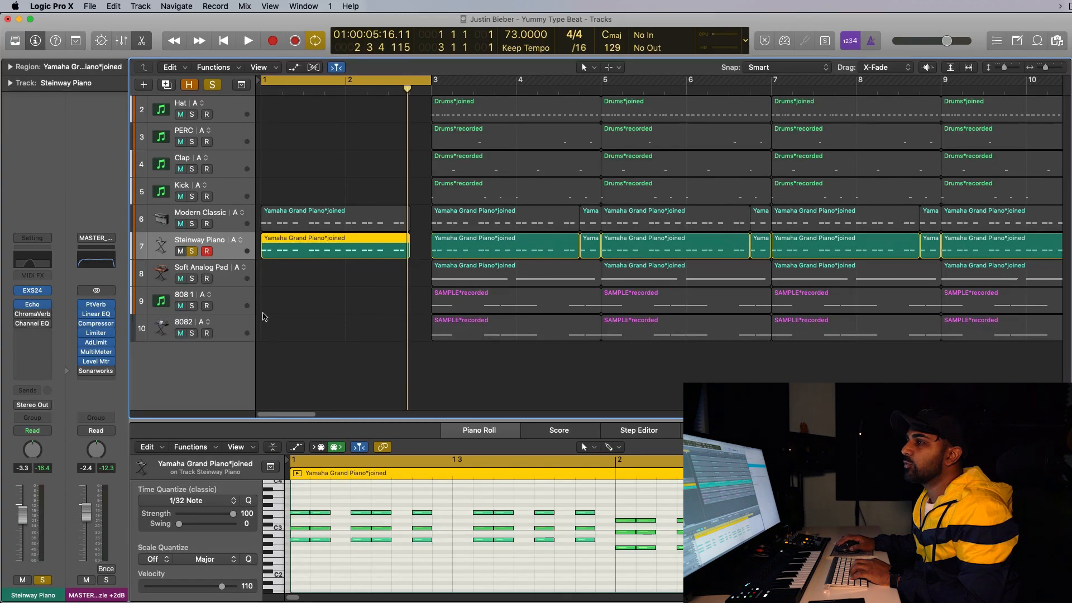
{"action": "key", "text": "space"}
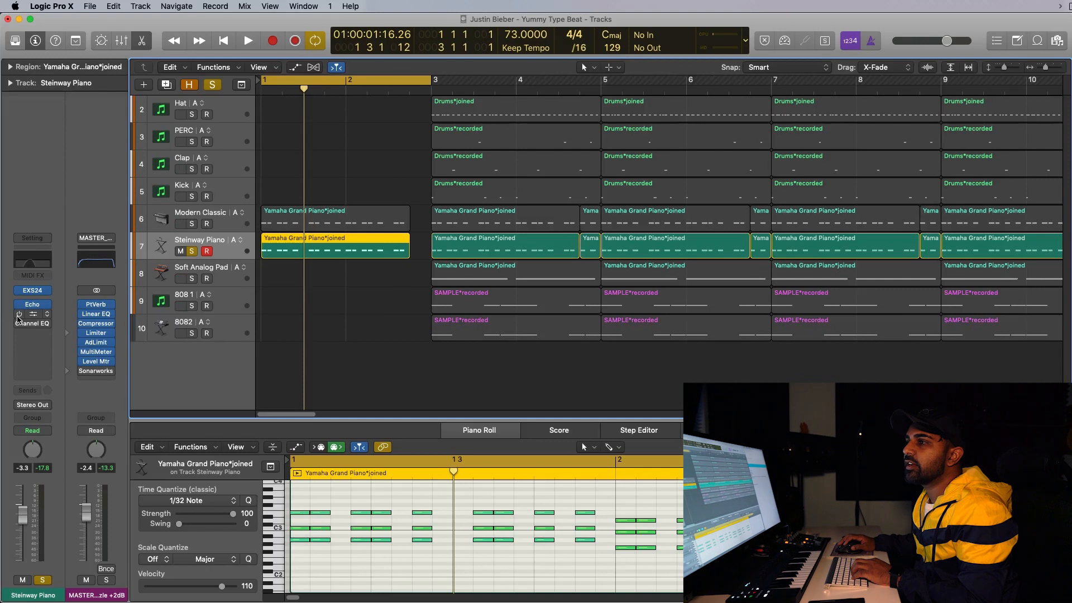
Inspect the piano's ChromaVerb settings and audition the intro again.
{"action": "left_click", "coordinate": [32, 314]}
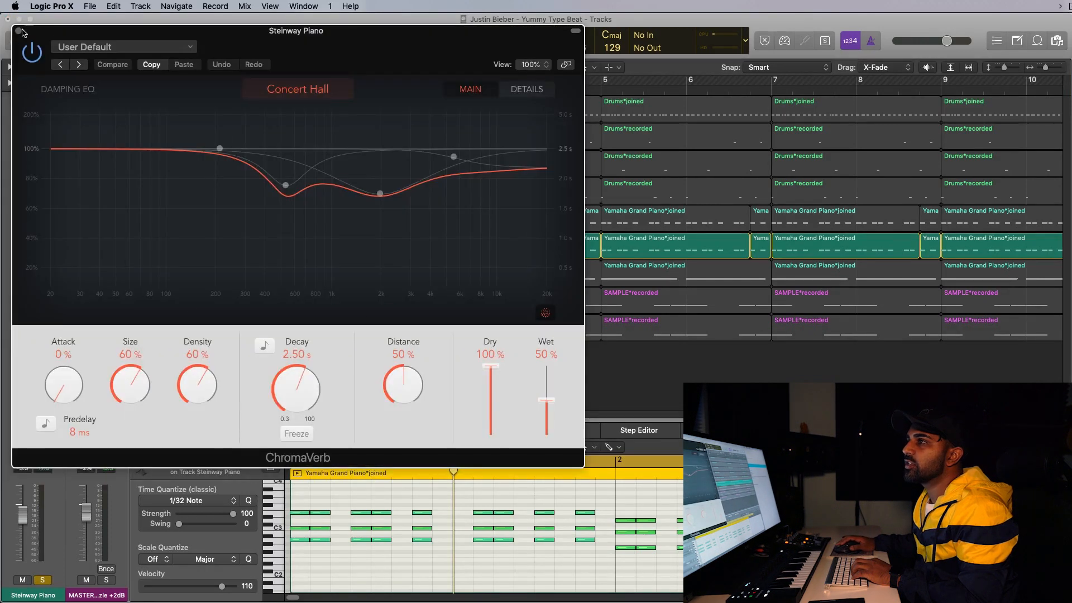
{"action": "key", "text": "super+w"}
{"action": "key", "text": "space"}
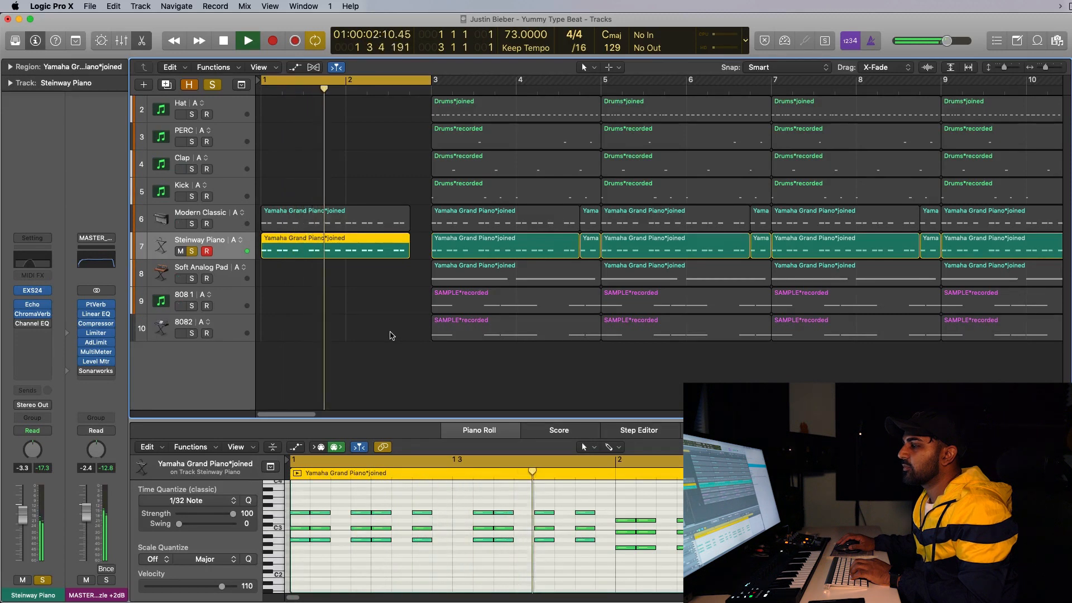
{"action": "key", "text": "space"}
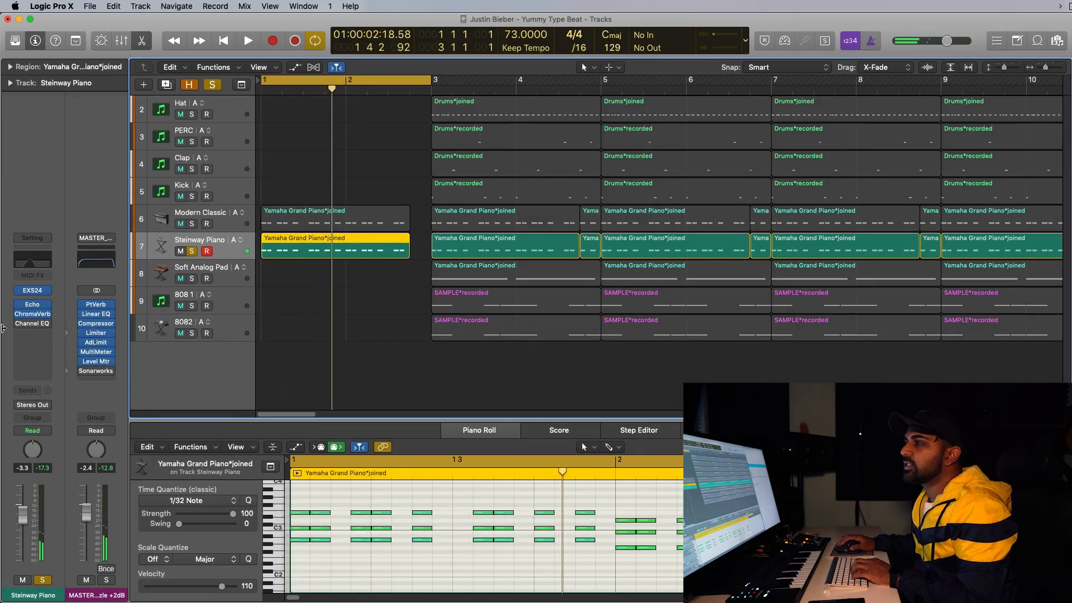
Open the piano's Channel EQ and switch the plug-in on.
{"action": "left_click", "coordinate": [33, 261]}
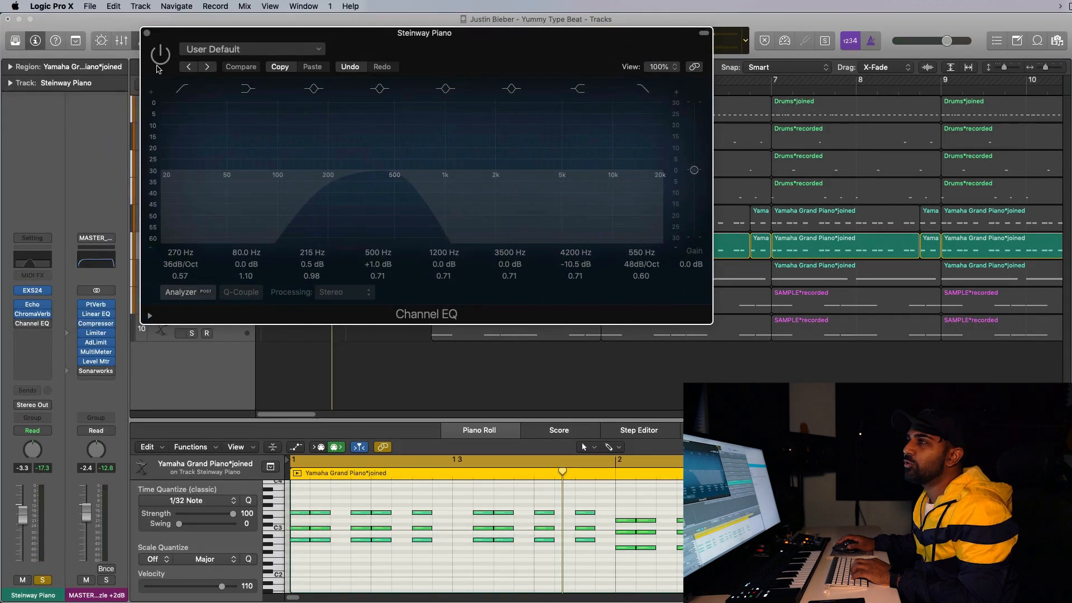
{"action": "left_click", "coordinate": [161, 55]}
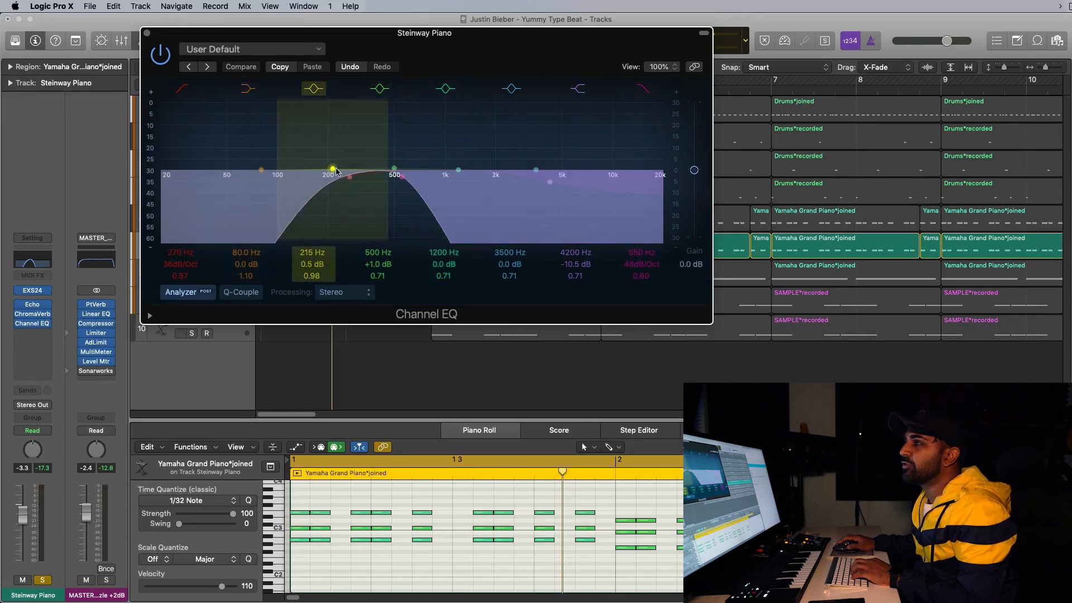
Close the Channel EQ and play back the soloed piano intro with the EQ active.
{"action": "left_click", "coordinate": [146, 34]}
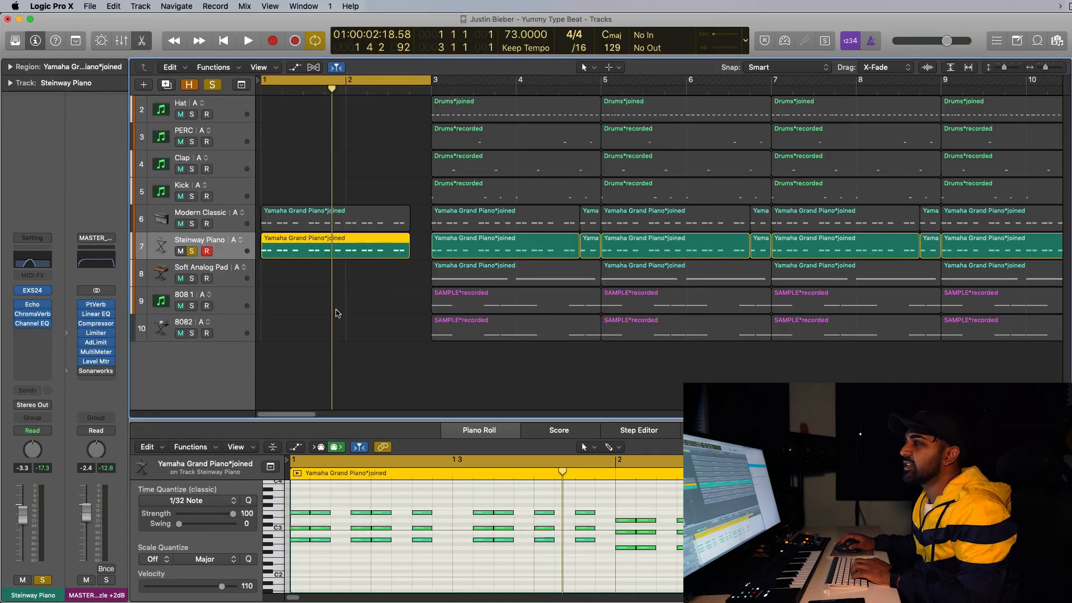
{"action": "key", "text": "space"}
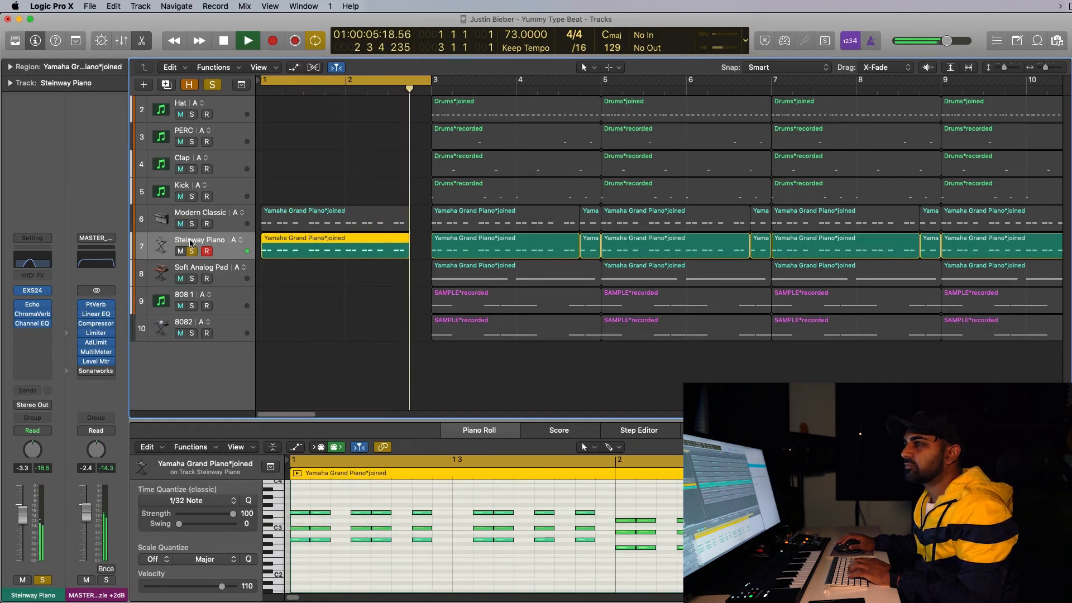
{"action": "key", "text": "space"}
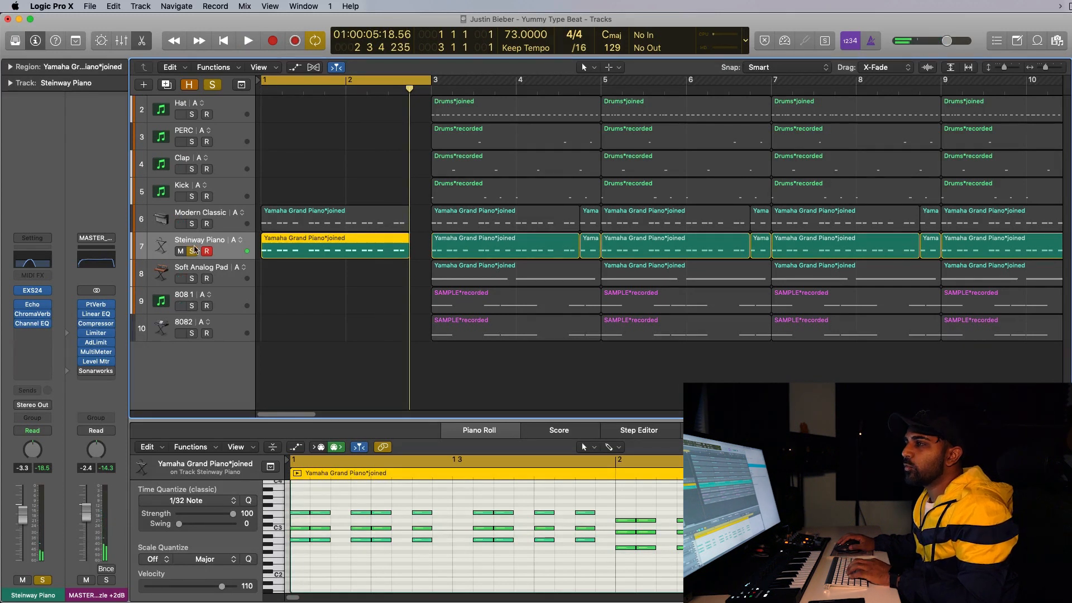
Switch the solo from the Steinway Piano to the Modern Classic track, select it and audition its intro.
{"action": "left_click", "coordinate": [193, 225]}
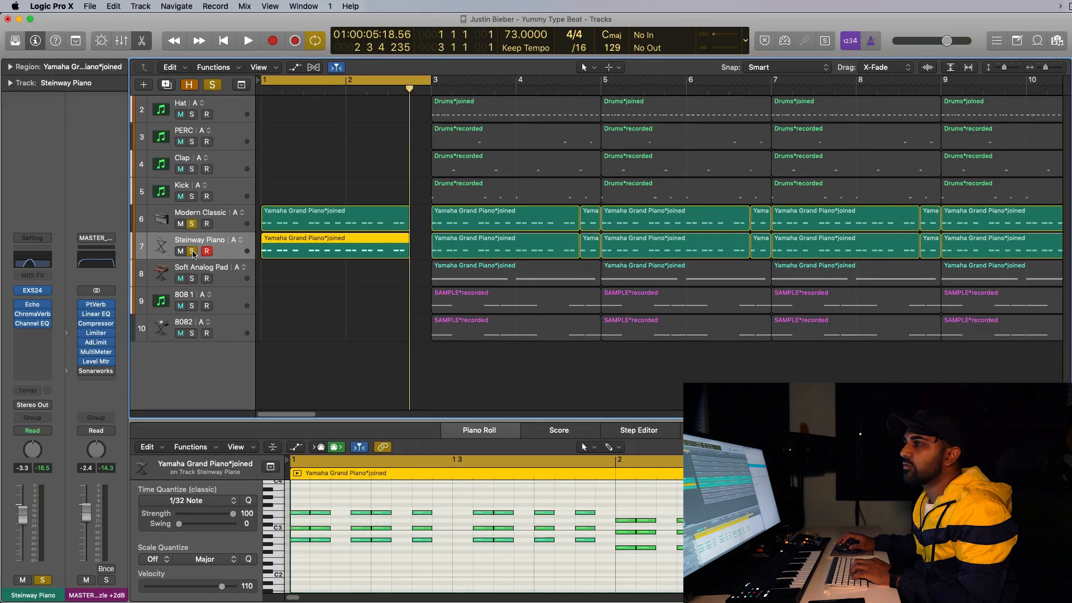
{"action": "left_click", "coordinate": [192, 252]}
{"action": "left_click", "coordinate": [218, 216]}
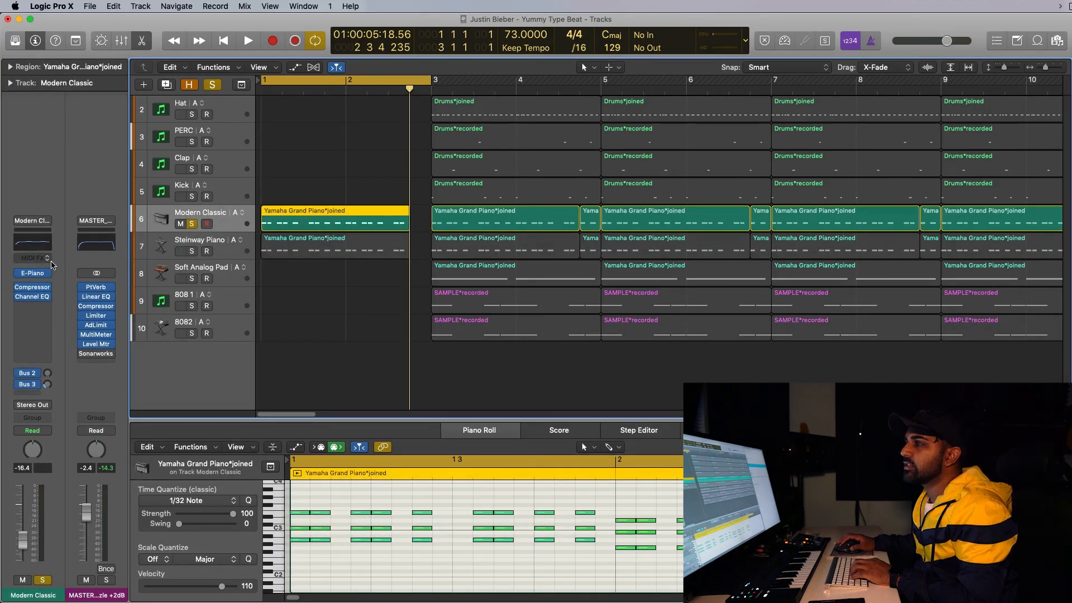
{"action": "key", "text": "space"}
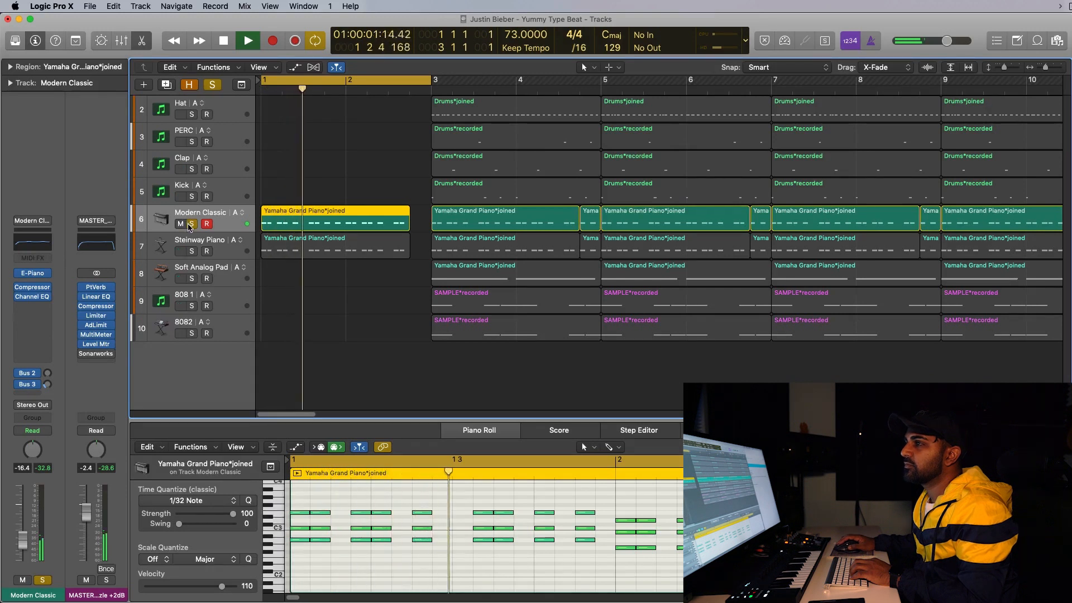
{"action": "key", "text": "space"}
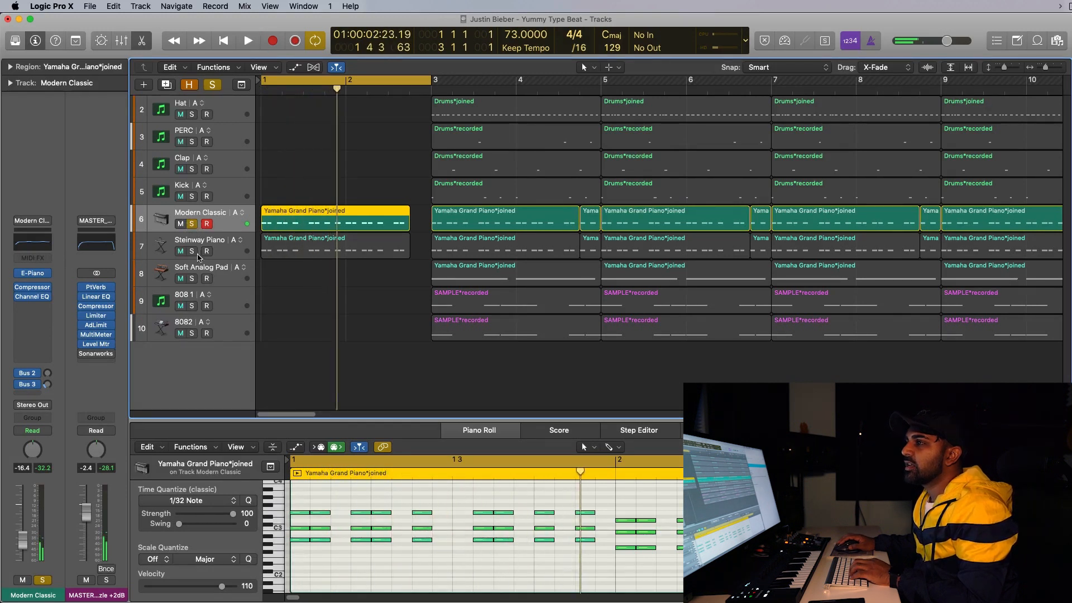
Solo the Steinway Piano together with the Modern Classic track and play both intro parts.
{"action": "left_click", "coordinate": [192, 251]}
{"action": "key", "text": "space"}
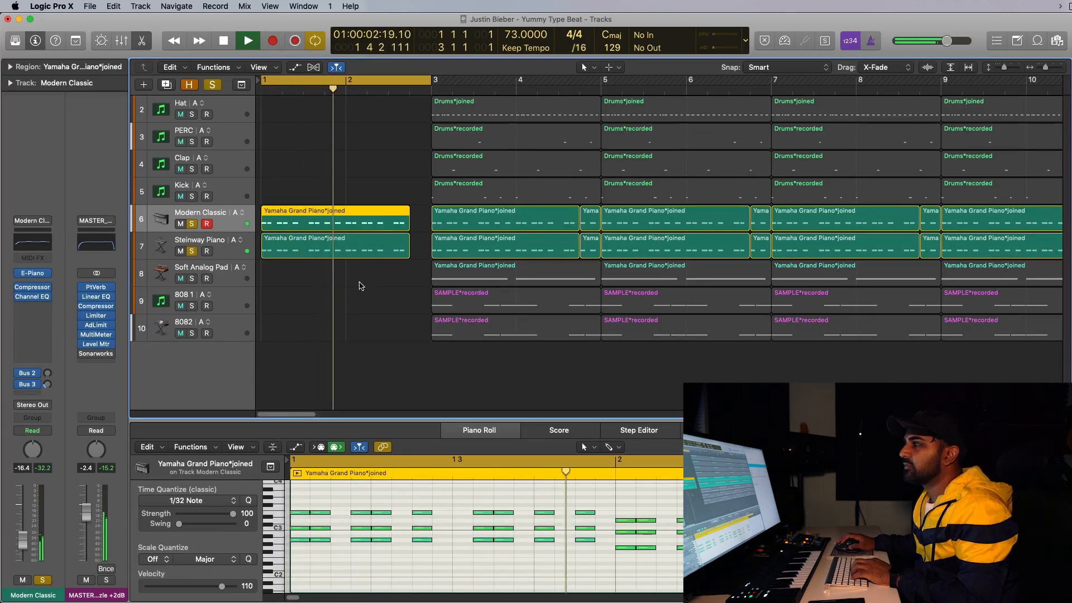
{"action": "key", "text": "space"}
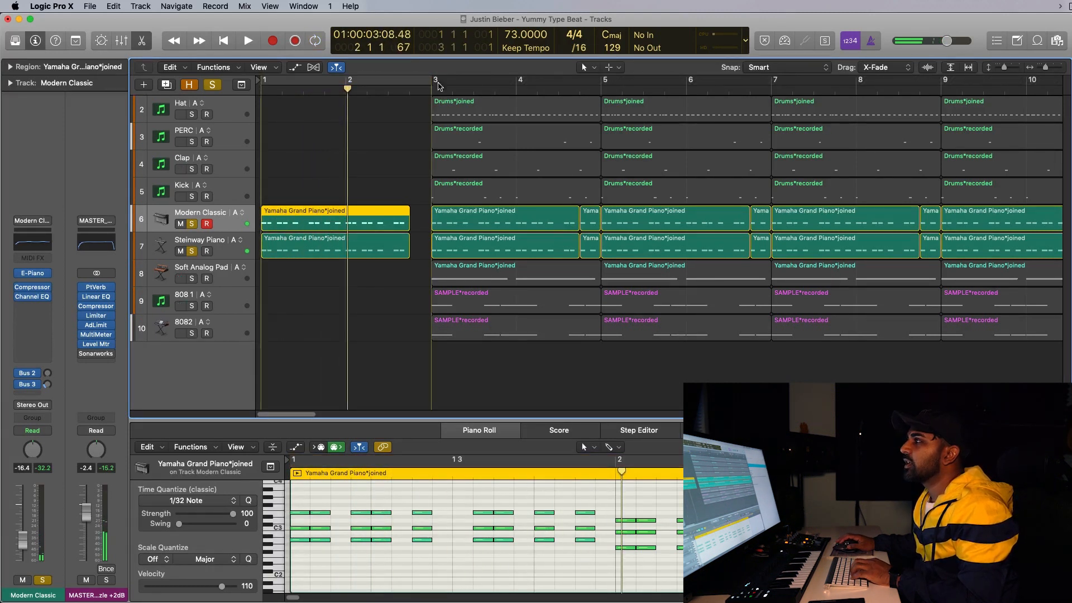
Set a cycle range over bars 3 to 4 and solo only the Soft Analog Pad track.
{"action": "left_click_drag", "start_coordinate": [419, 83], "coordinate": [589, 82]}
{"action": "left_click", "coordinate": [191, 278]}
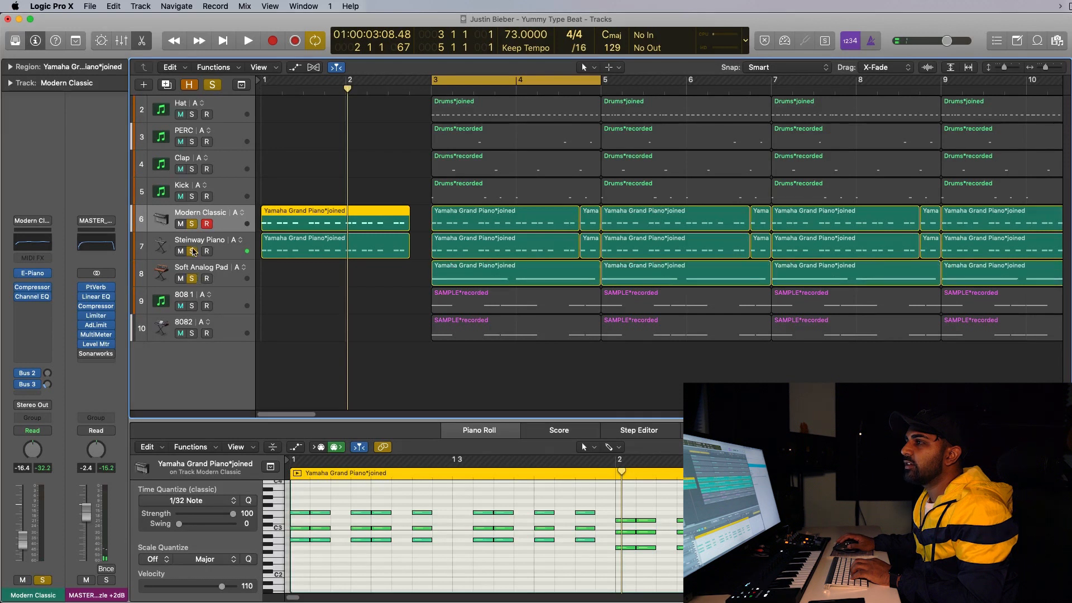
{"action": "left_click", "coordinate": [191, 223]}
{"action": "left_click", "coordinate": [216, 269]}
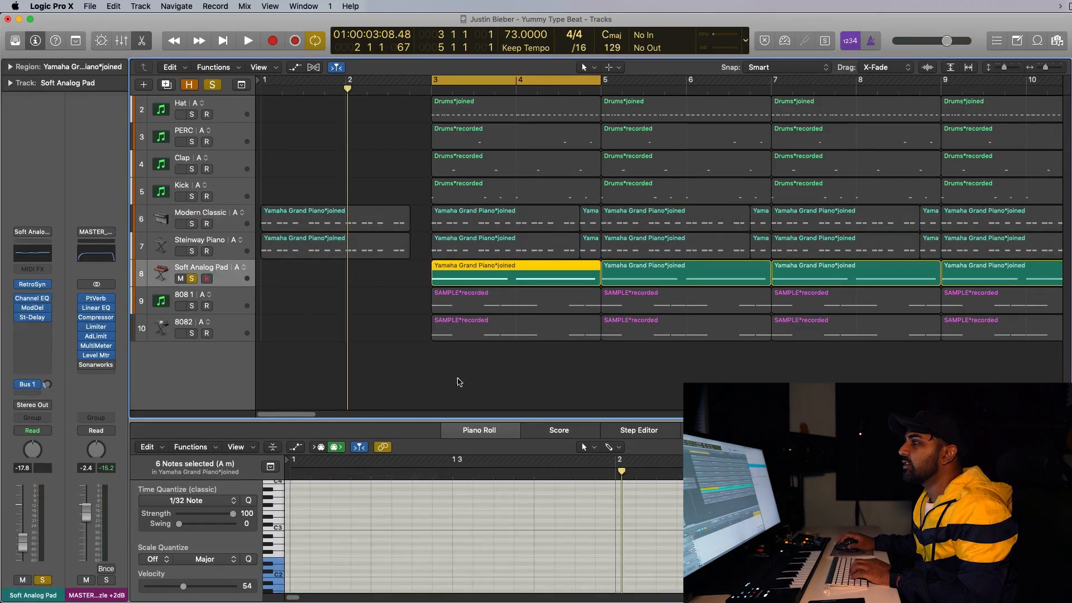
Scroll the piano roll to the pad's notes and play back the soloed Soft Analog Pad loop.
{"action": "left_click", "coordinate": [692, 536]}
{"action": "scroll", "coordinate": [692, 536], "scroll_direction": "right", "scroll_amount": 8}
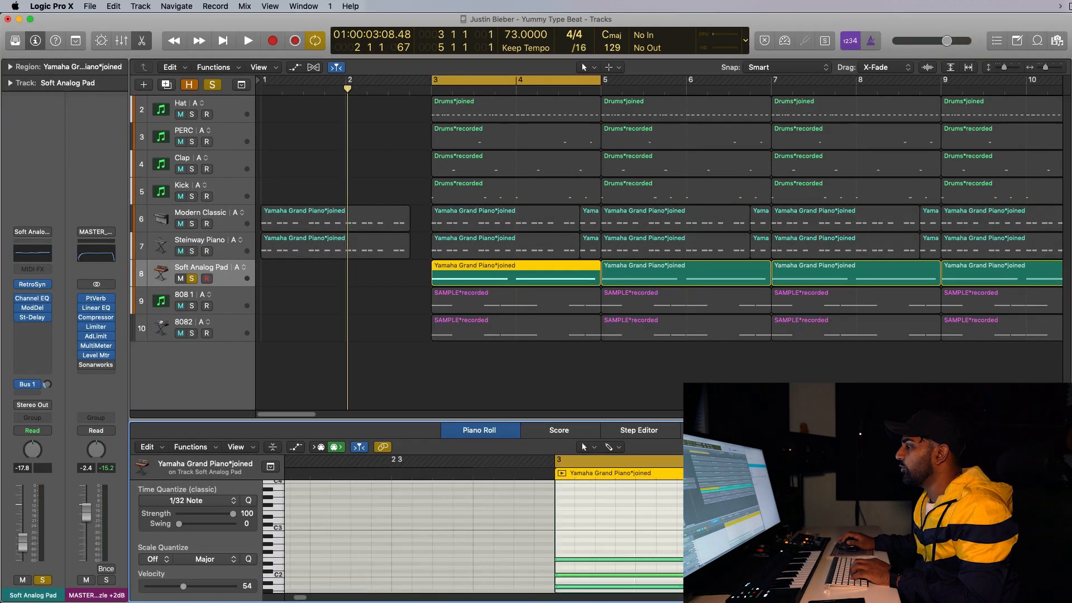
{"action": "scroll", "coordinate": [692, 536], "scroll_direction": "down", "scroll_amount": 2}
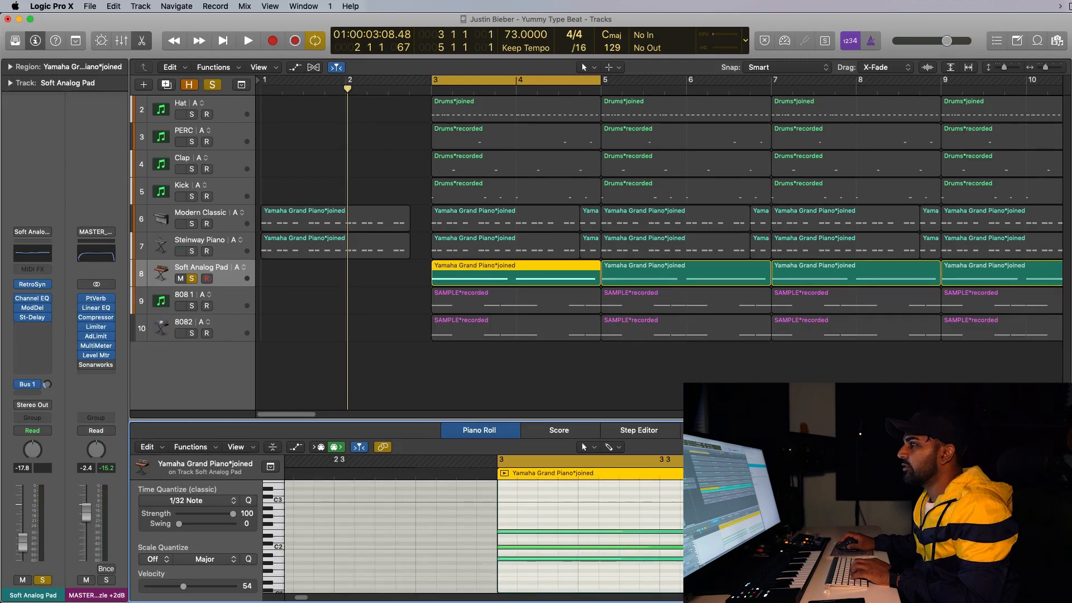
{"action": "key", "text": "space"}
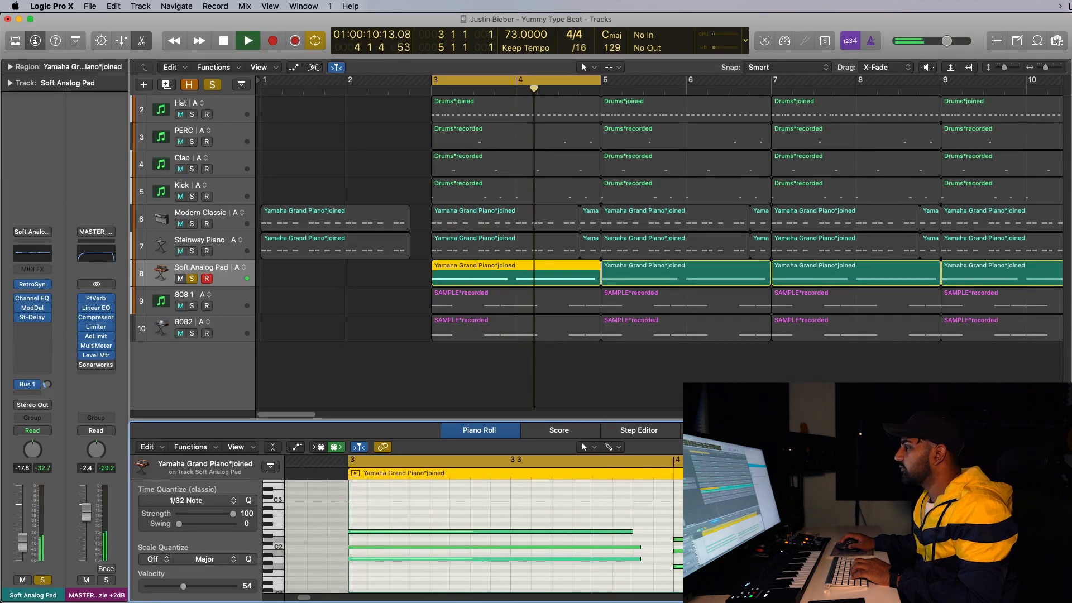
{"action": "key", "text": "space"}
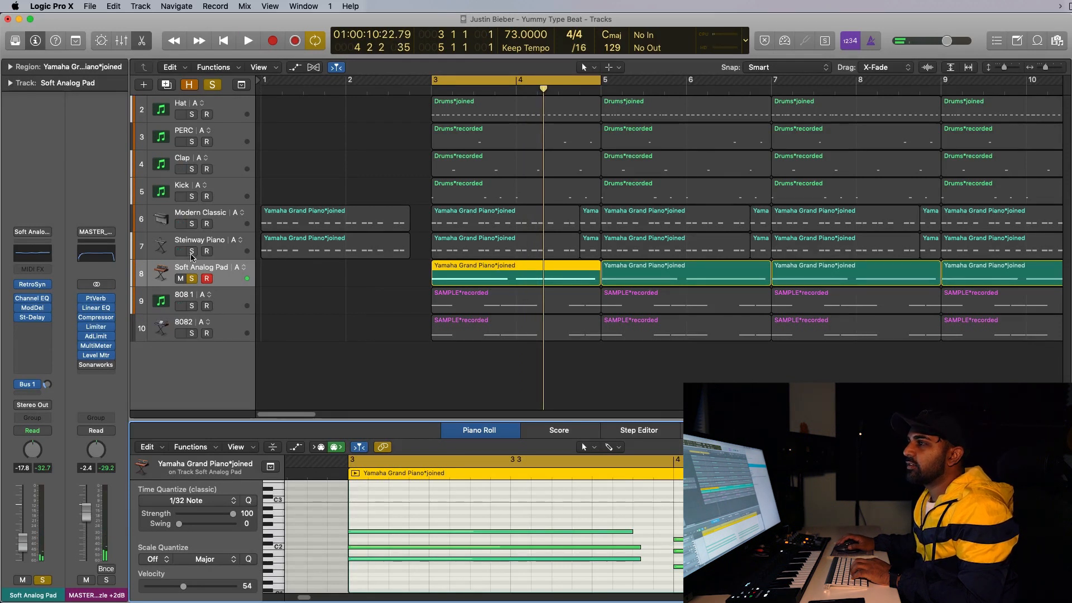
Solo the drum and piano tracks alongside the pad and play the cycled section.
{"action": "left_click_drag", "start_coordinate": [192, 254], "coordinate": [184, 112]}
{"action": "key", "text": "space"}
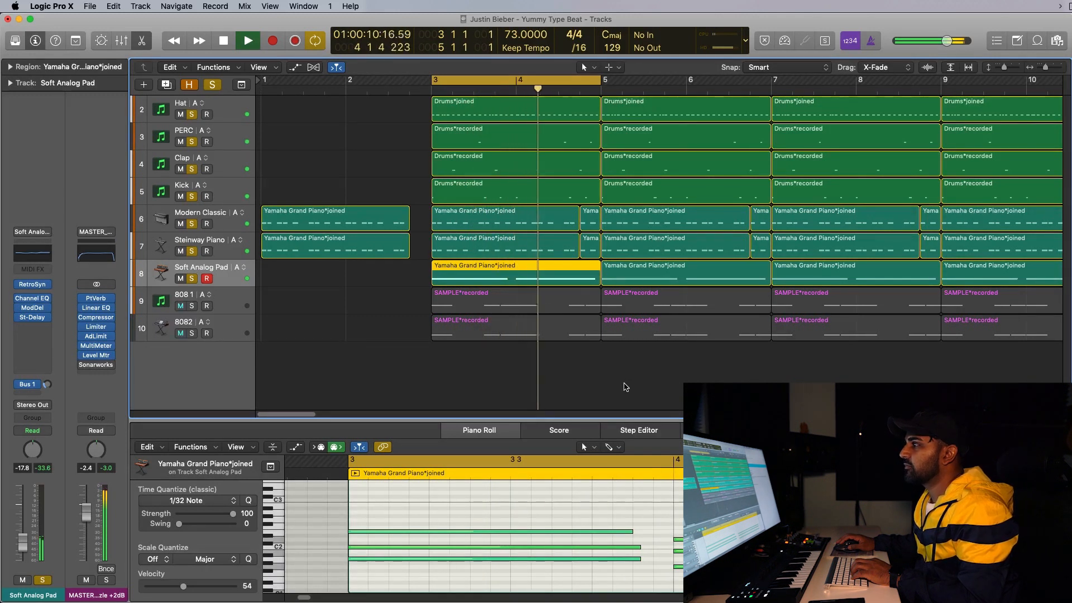
{"action": "key", "text": "space"}
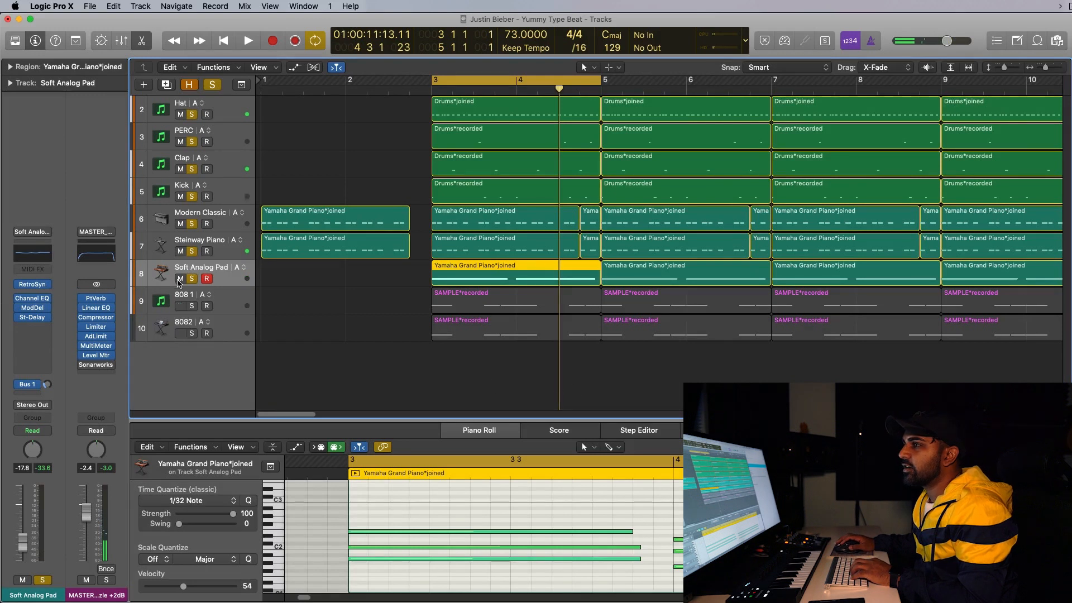
Select and solo the 808 1 track, then open and close its Channel EQ to inspect the low cut.
{"action": "left_click", "coordinate": [162, 299]}
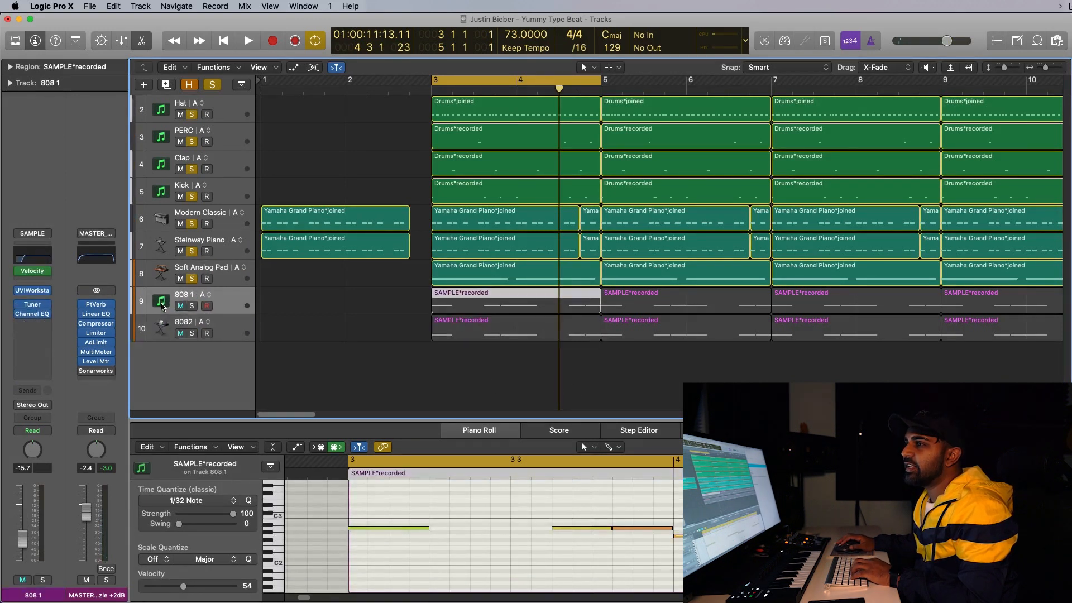
{"action": "left_click", "coordinate": [191, 307]}
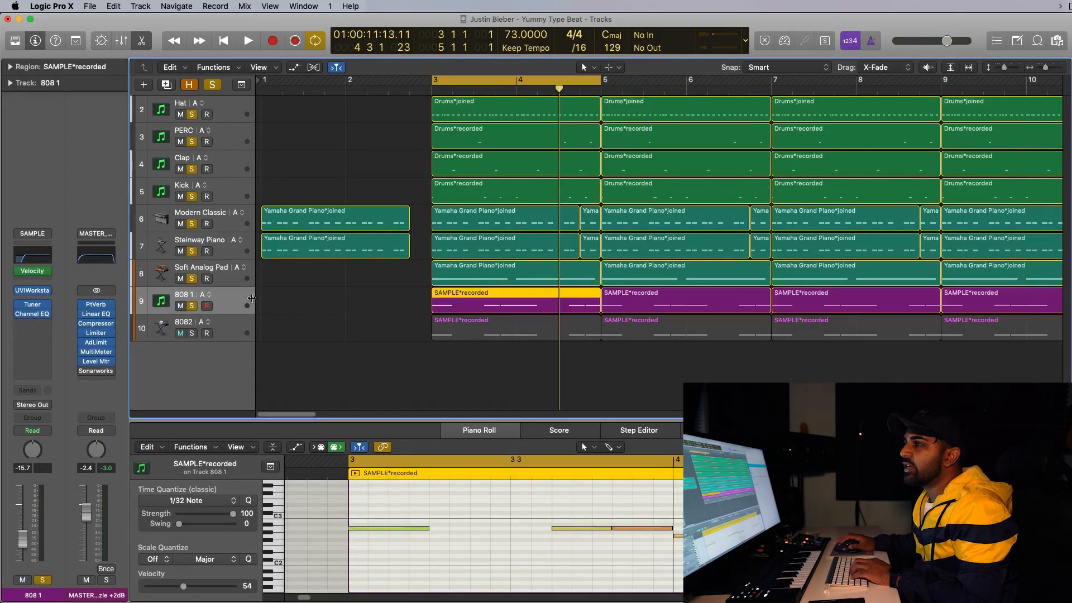
{"action": "left_click", "coordinate": [419, 345]}
{"action": "left_click", "coordinate": [484, 305]}
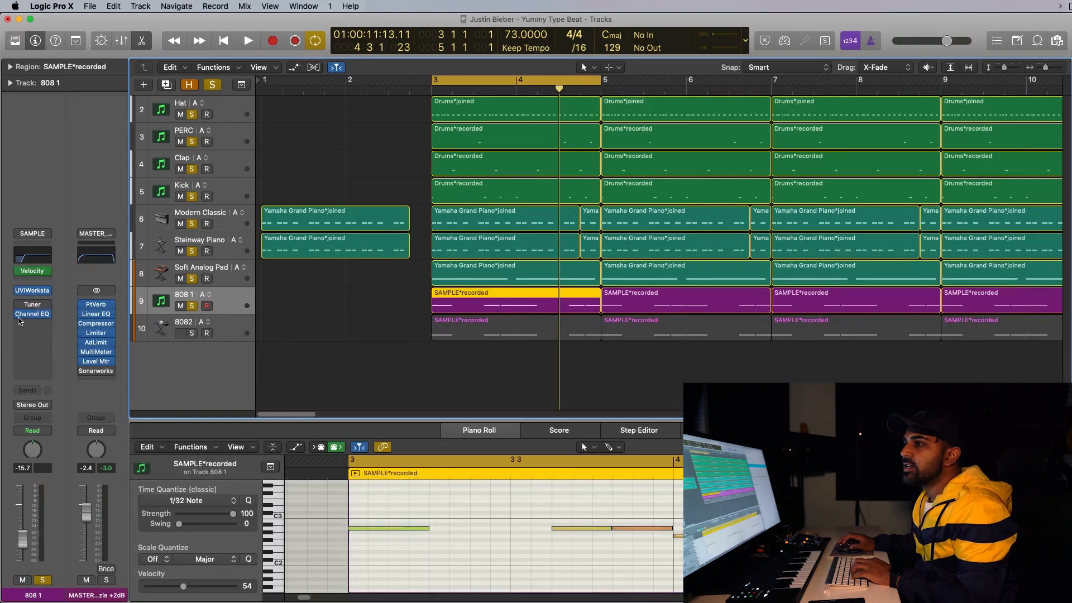
{"action": "left_click", "coordinate": [32, 256]}
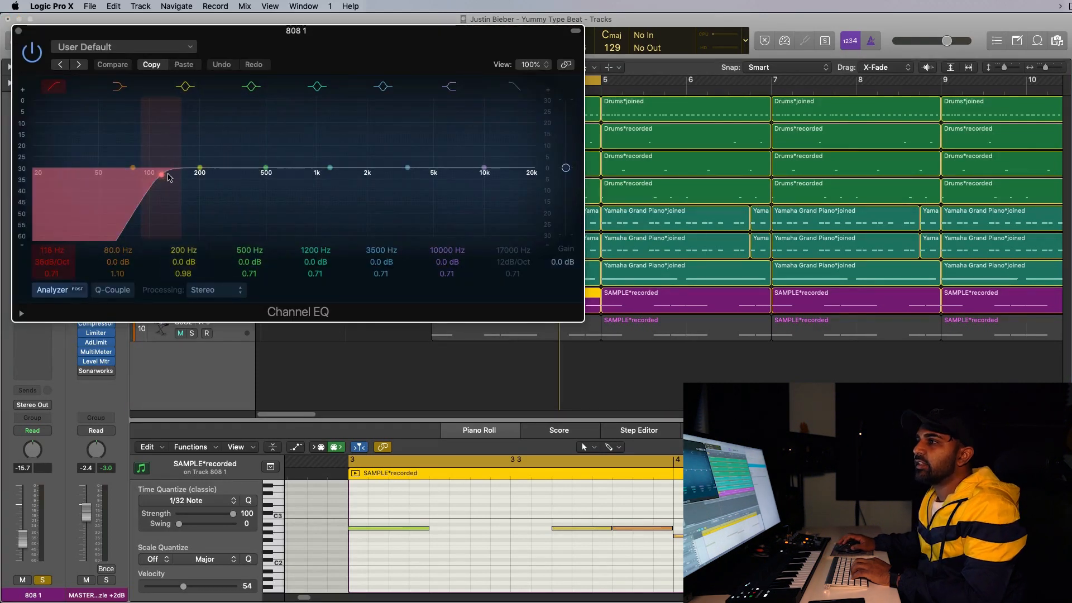
{"action": "left_click", "coordinate": [18, 31]}
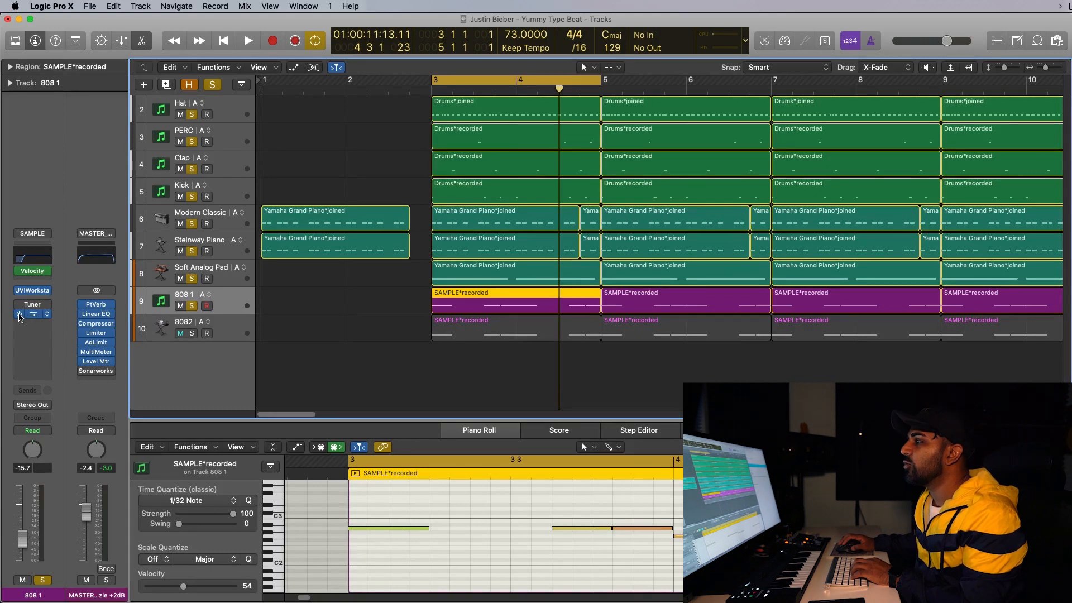
Solo the 808 1 track on its own and play it back.
{"action": "key", "text": "space"}
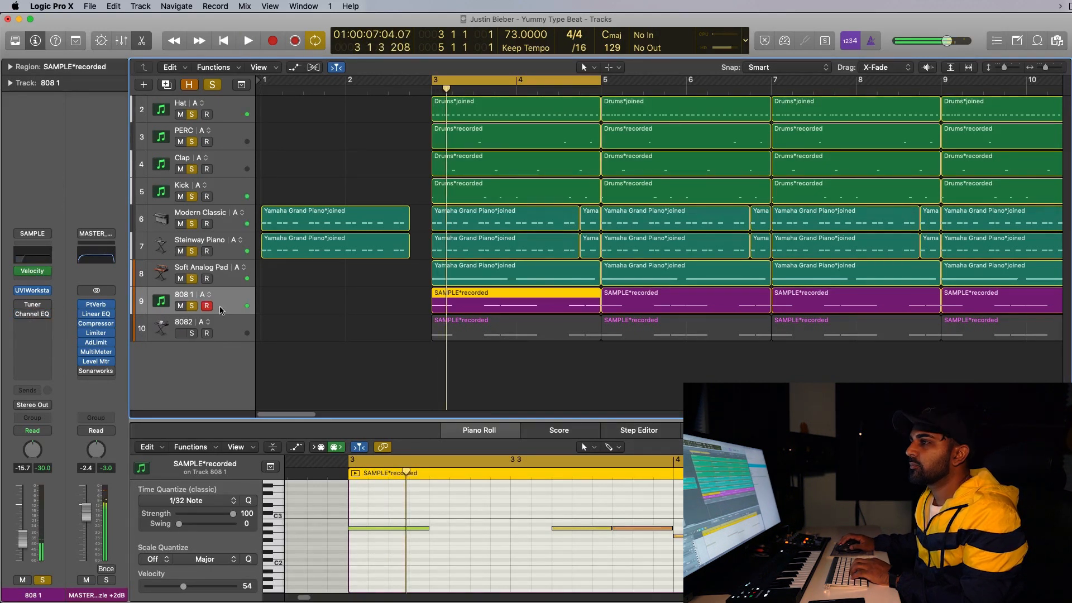
{"action": "key", "text": "s"}
{"action": "key", "text": "space"}
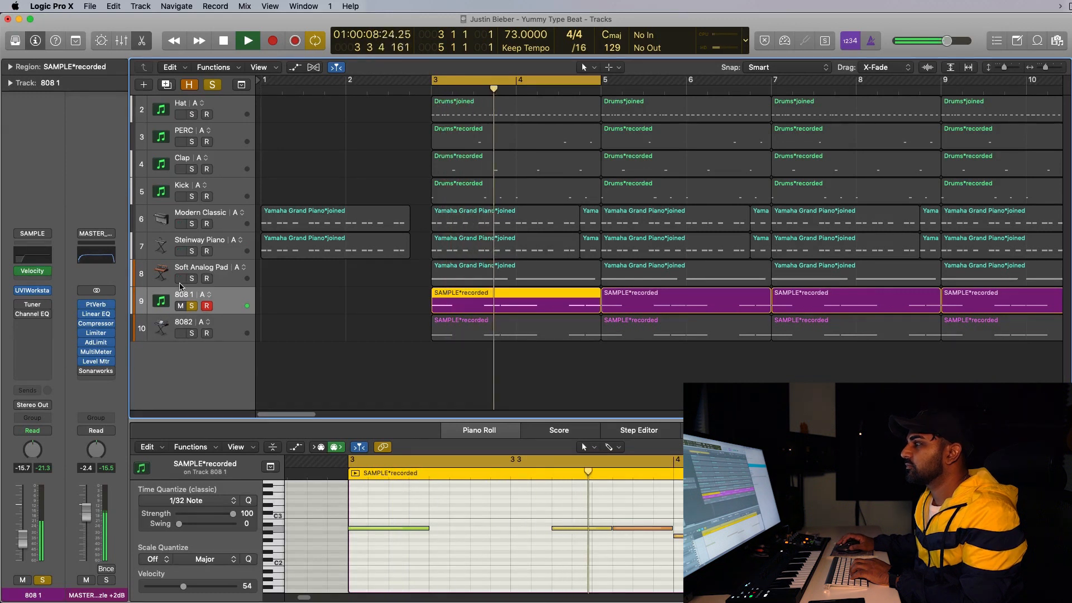
{"action": "key", "text": "space"}
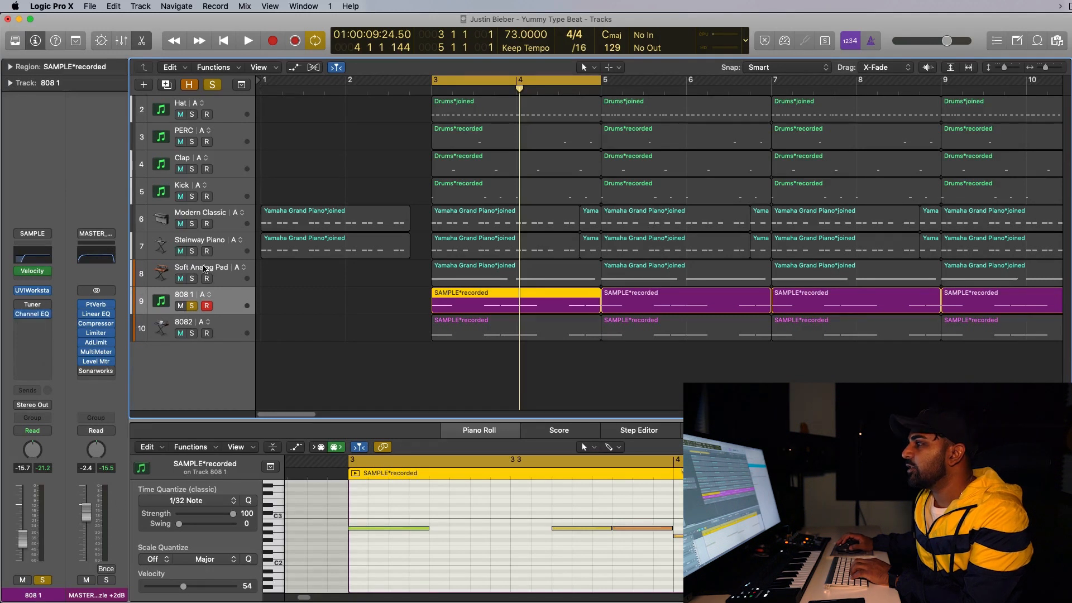
{"action": "key", "text": "space"}
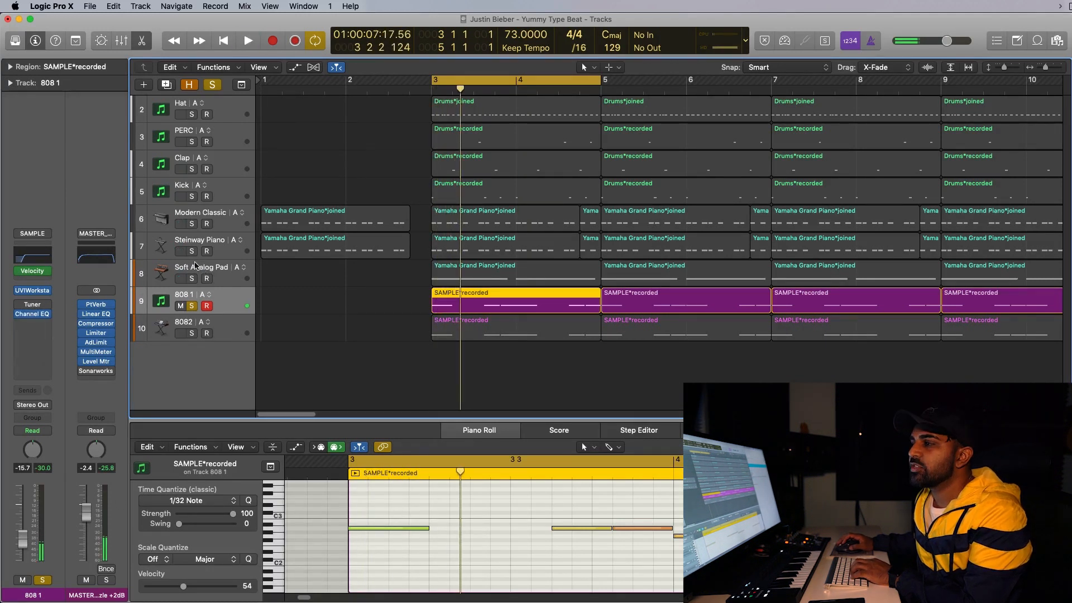
Swap the solo from 808 1 to the 8082 track, select it and audition it twice.
{"action": "left_click", "coordinate": [192, 306]}
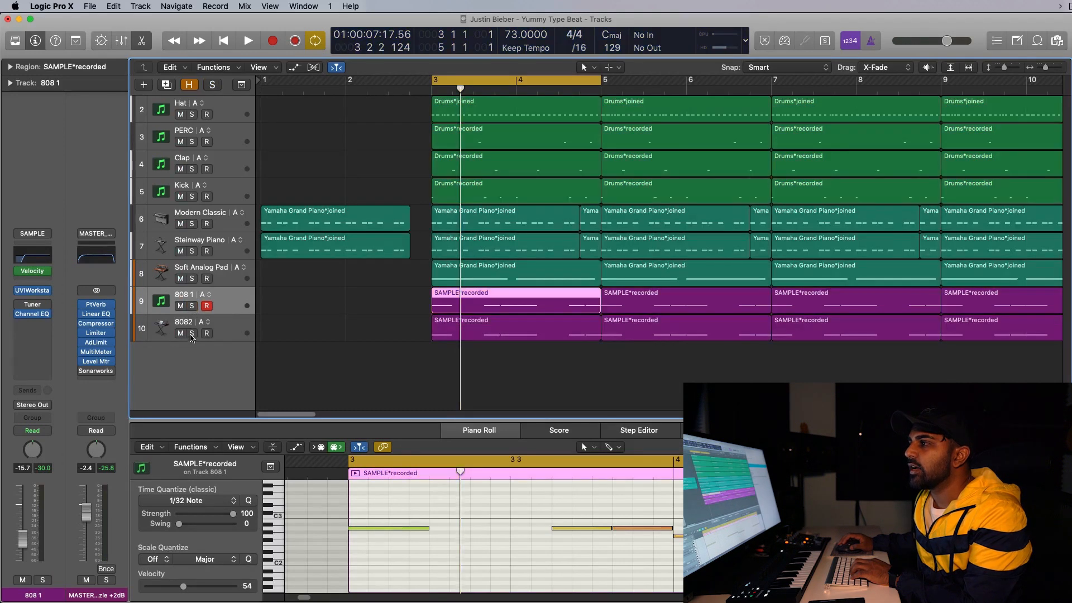
{"action": "left_click", "coordinate": [191, 334]}
{"action": "left_click", "coordinate": [237, 328]}
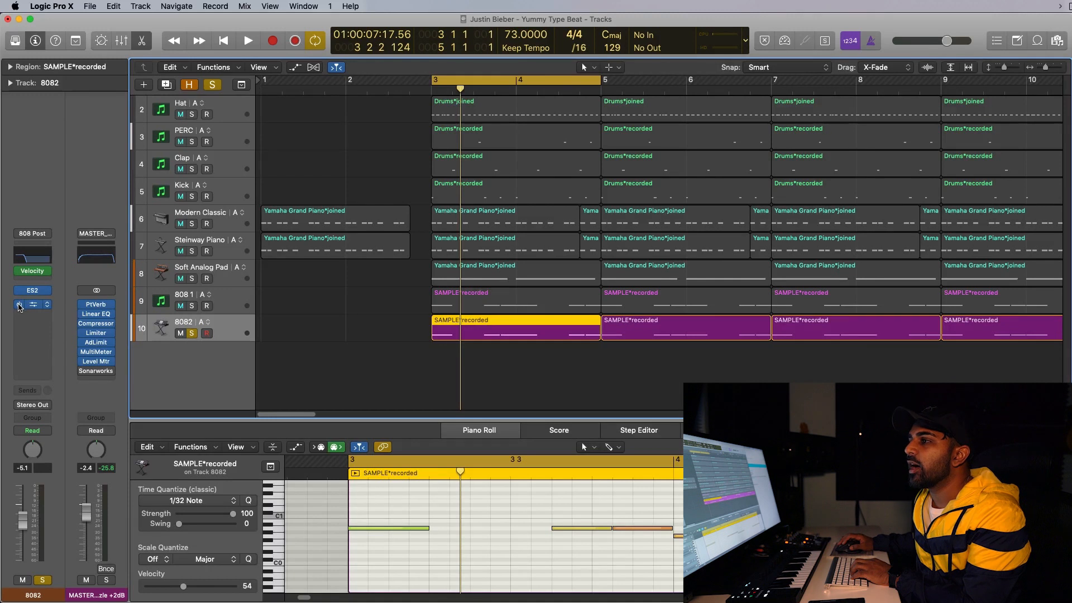
{"action": "key", "text": "space"}
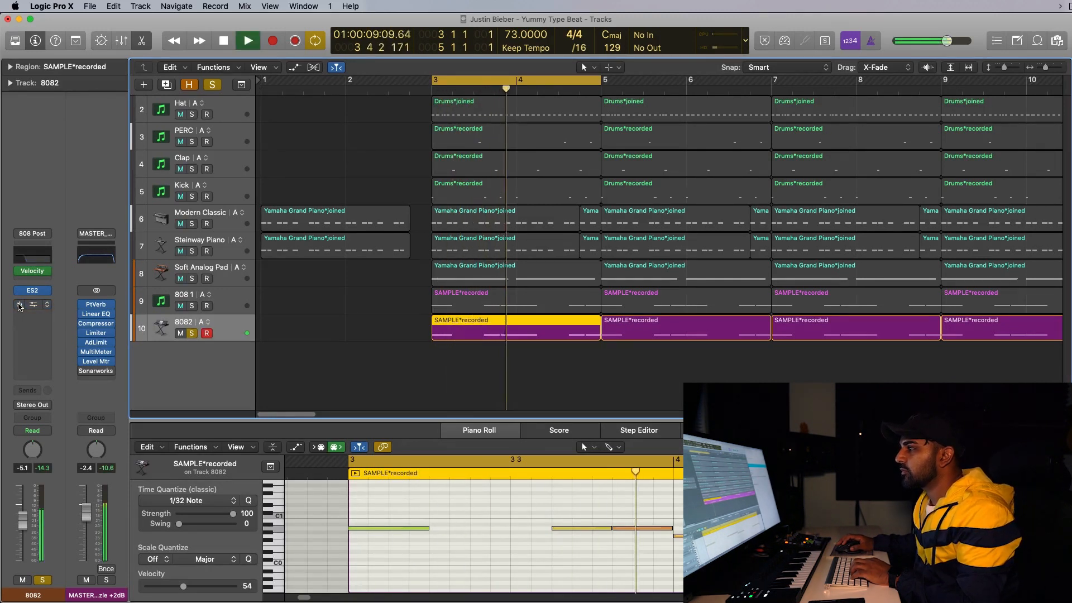
{"action": "key", "text": "space"}
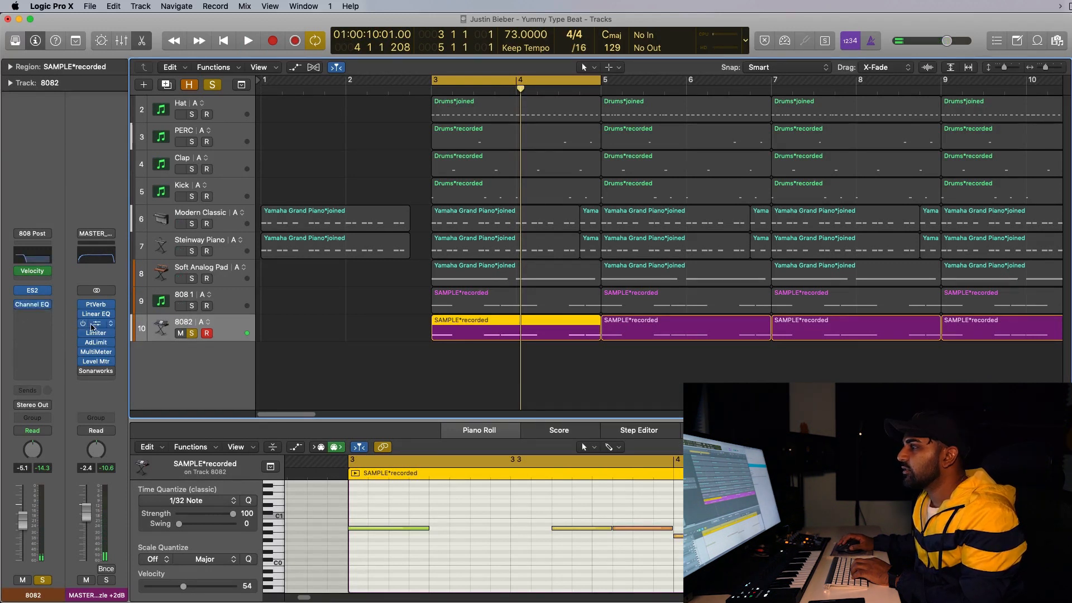
{"action": "key", "text": "space"}
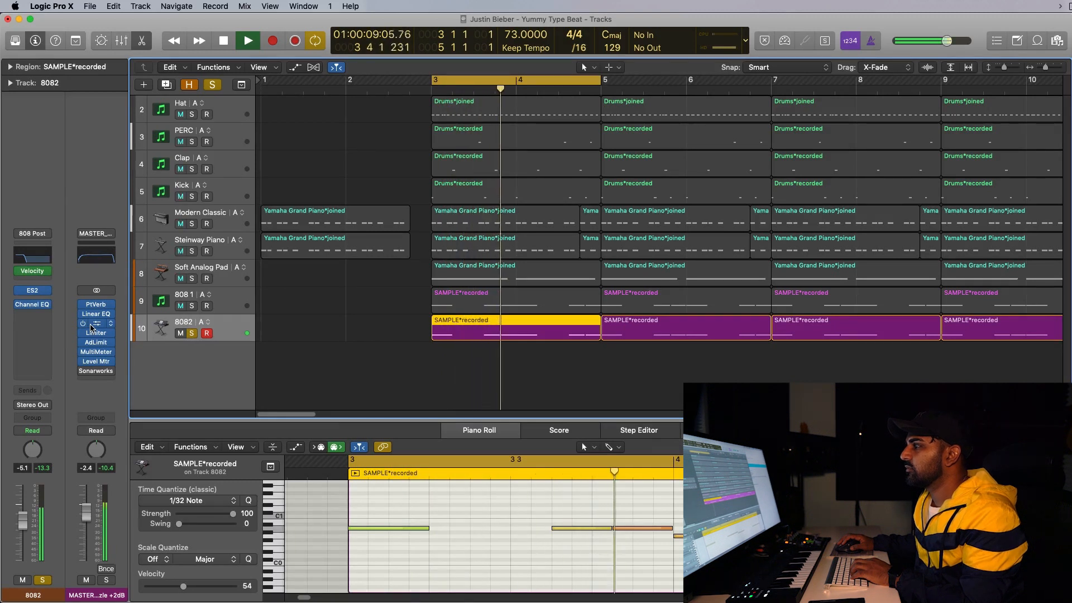
{"action": "key", "text": "space"}
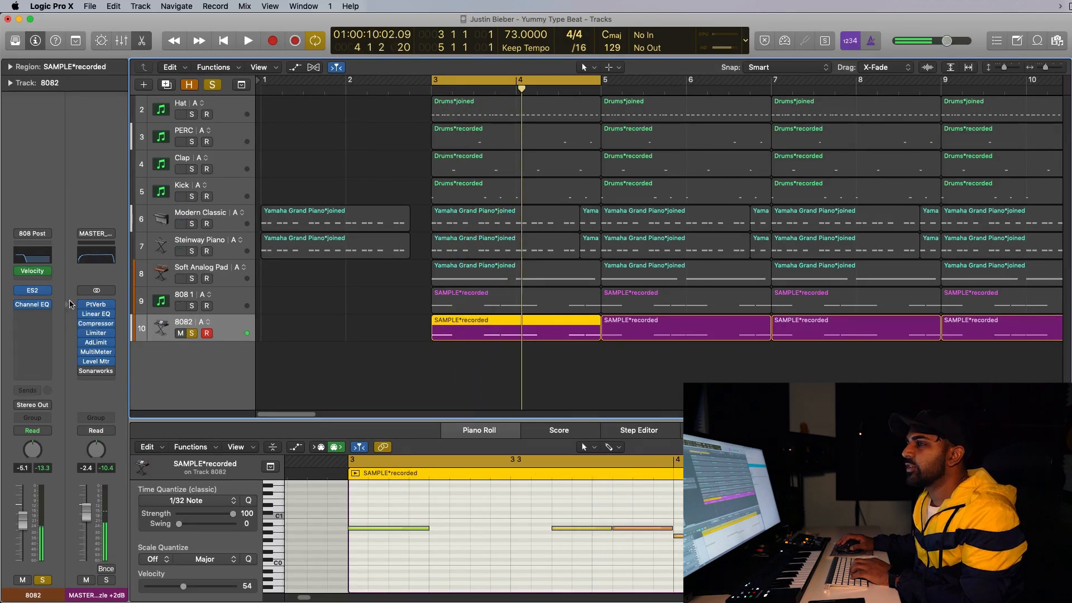
Compare the 808 1 and 8082 tracks during playback by toggling their solos.
{"action": "left_click", "coordinate": [191, 305]}
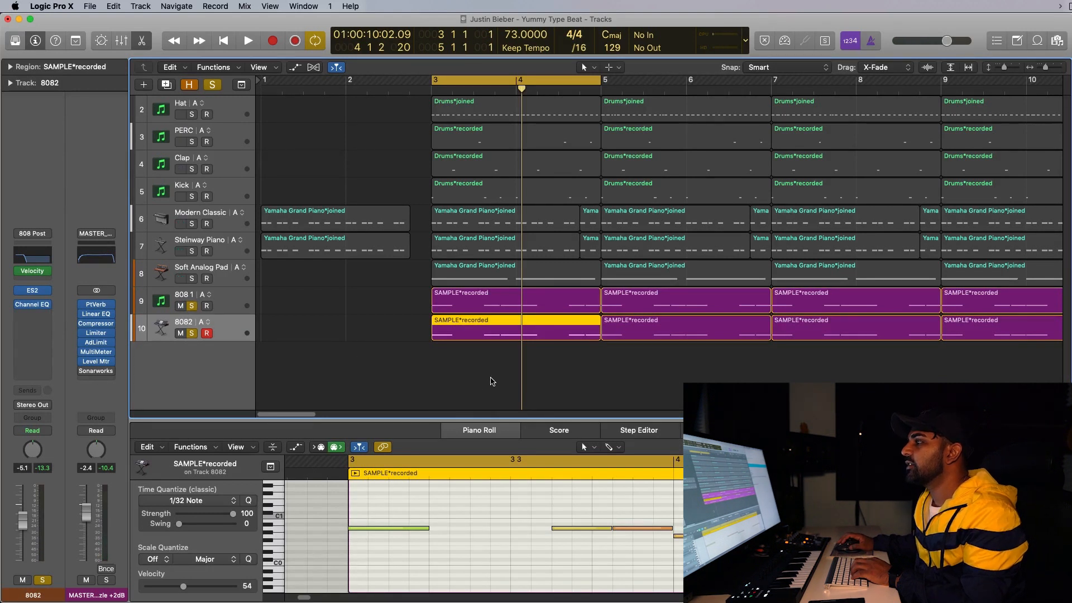
{"action": "key", "text": "space"}
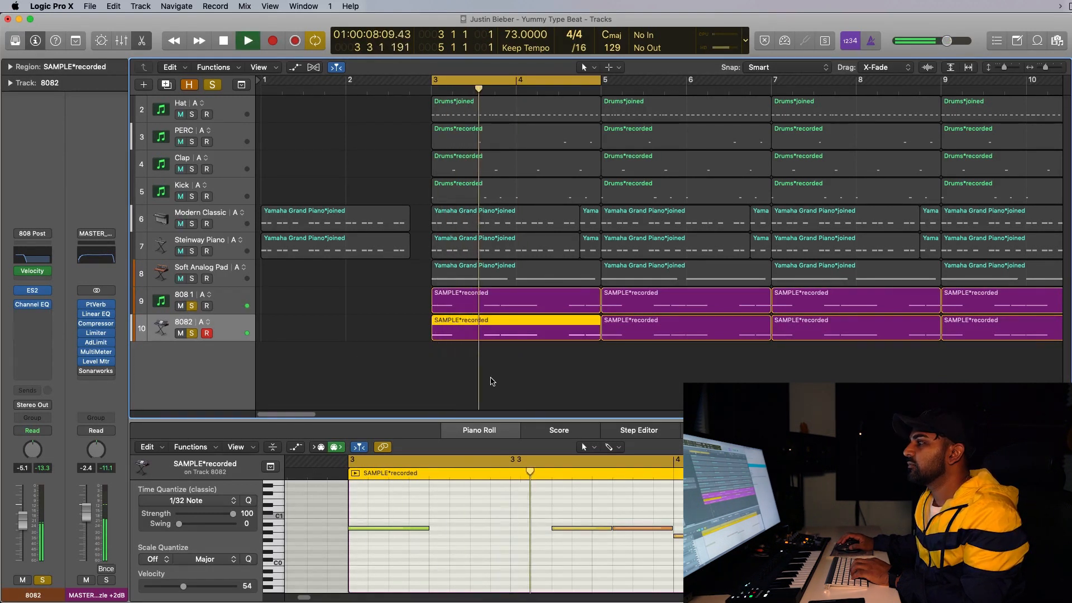
{"action": "left_click", "coordinate": [191, 333]}
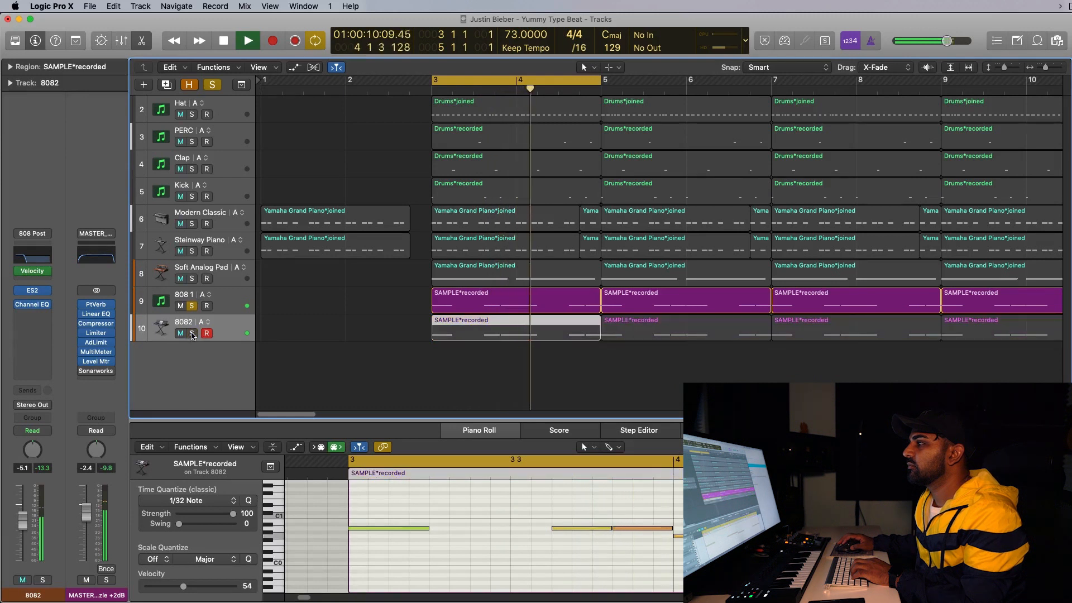
{"action": "left_click", "coordinate": [191, 333]}
{"action": "left_click", "coordinate": [191, 306]}
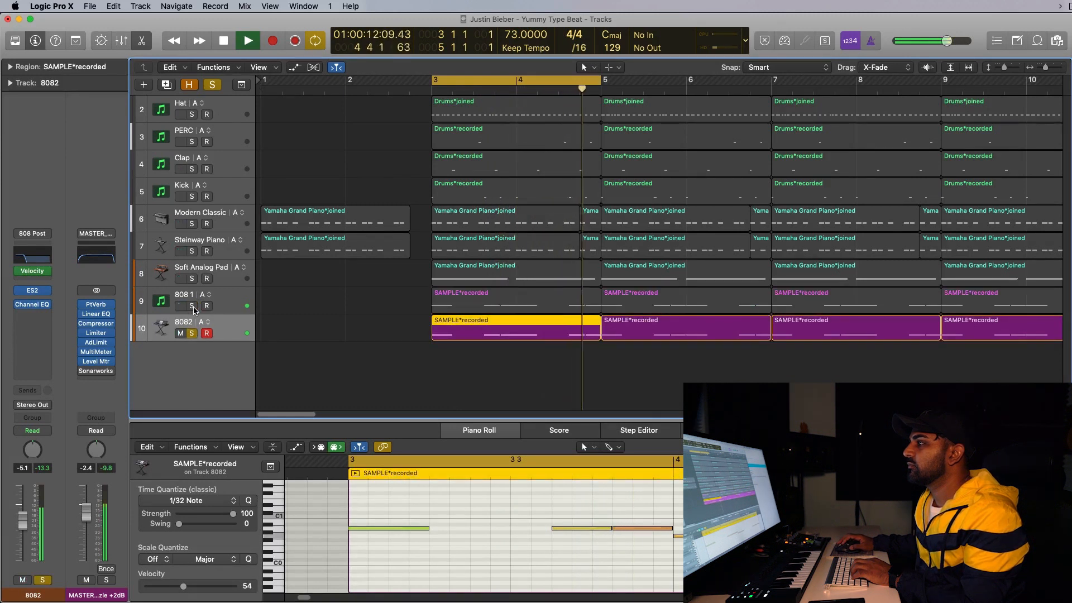
{"action": "left_click", "coordinate": [192, 307]}
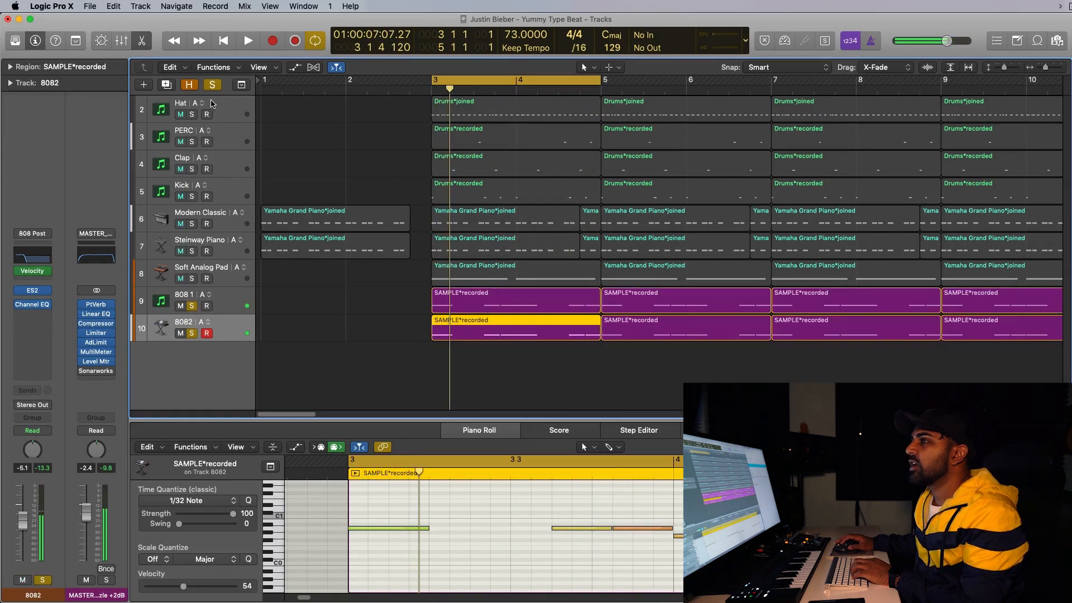
Clear all solos and play back the full beat.
{"action": "left_click", "coordinate": [212, 84]}
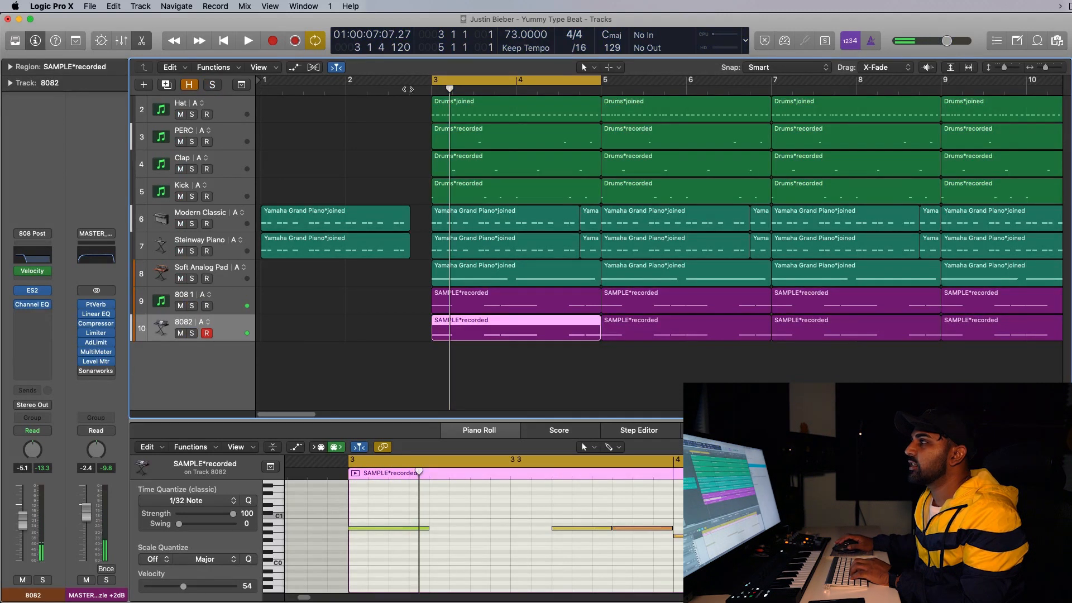
{"action": "key", "text": "space"}
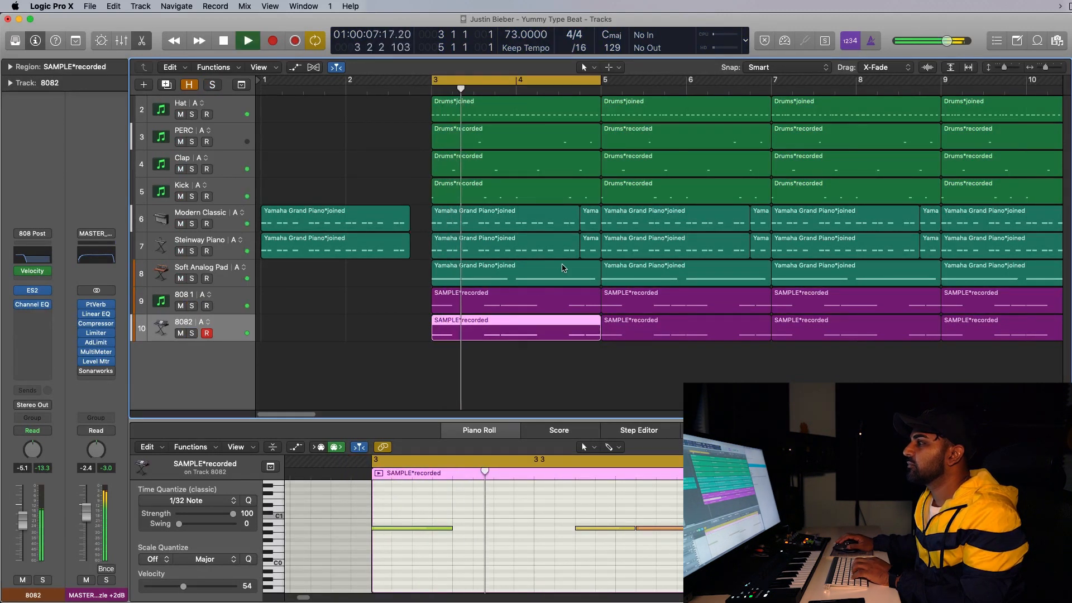
{"action": "left_click_drag", "start_coordinate": [1045, 67], "coordinate": [1041, 71]}
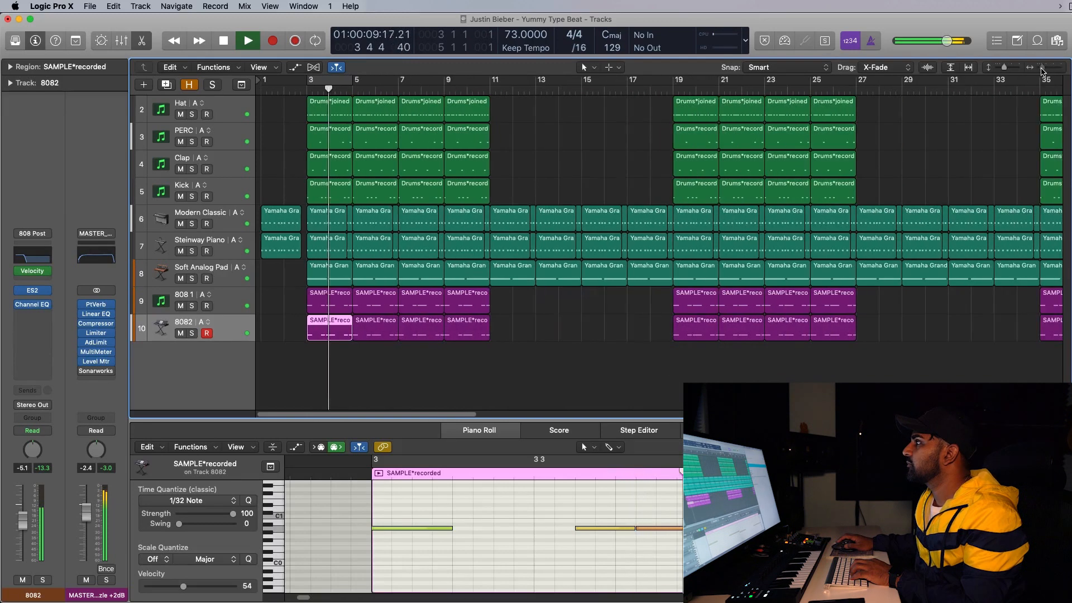